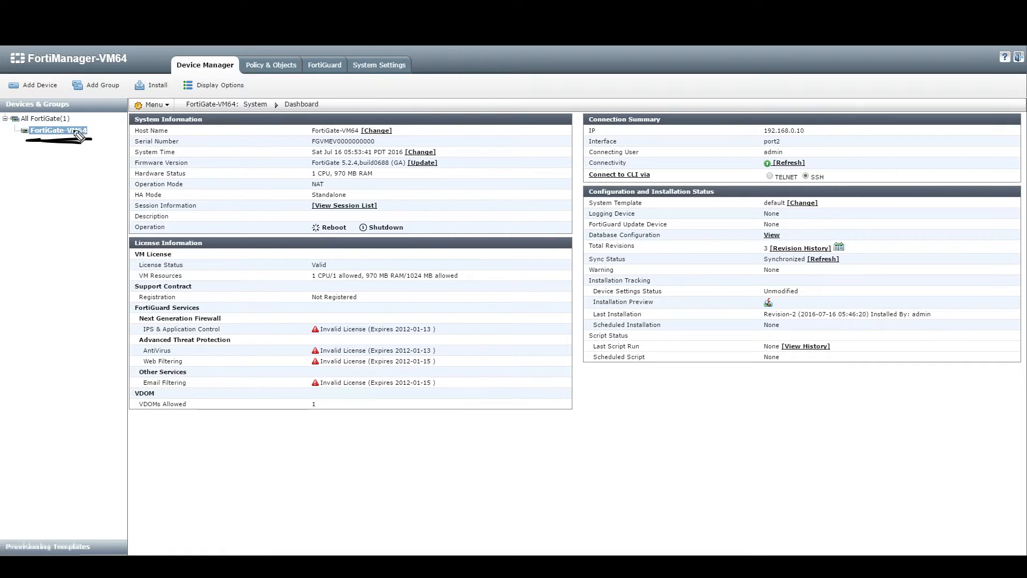
mouse_move(117, 97)
mouse_down()
mouse_move(115, 399)
mouse_move(124, 400)
mouse_up()
mouse_move(959, 92)
mouse_down()
mouse_move(987, 96)
mouse_move(981, 246)
mouse_move(952, 386)
mouse_move(912, 380)
mouse_up()
mouse_move(351, 78)
mouse_down()
mouse_move(375, 79)
mouse_move(407, 48)
mouse_move(349, 75)
mouse_up()
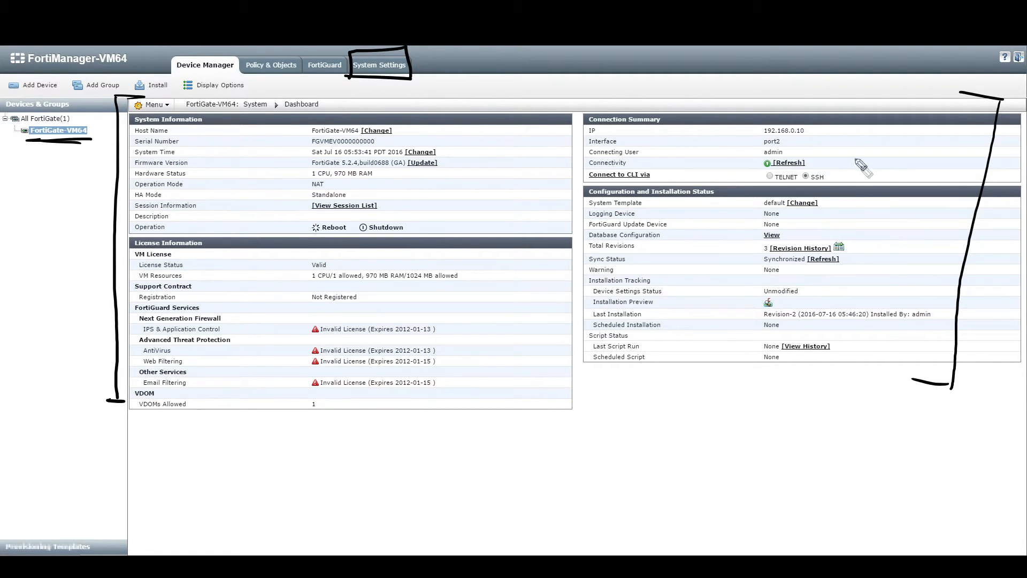
drag(802, 185, 812, 188)
drag(764, 137, 822, 138)
drag(764, 146, 787, 146)
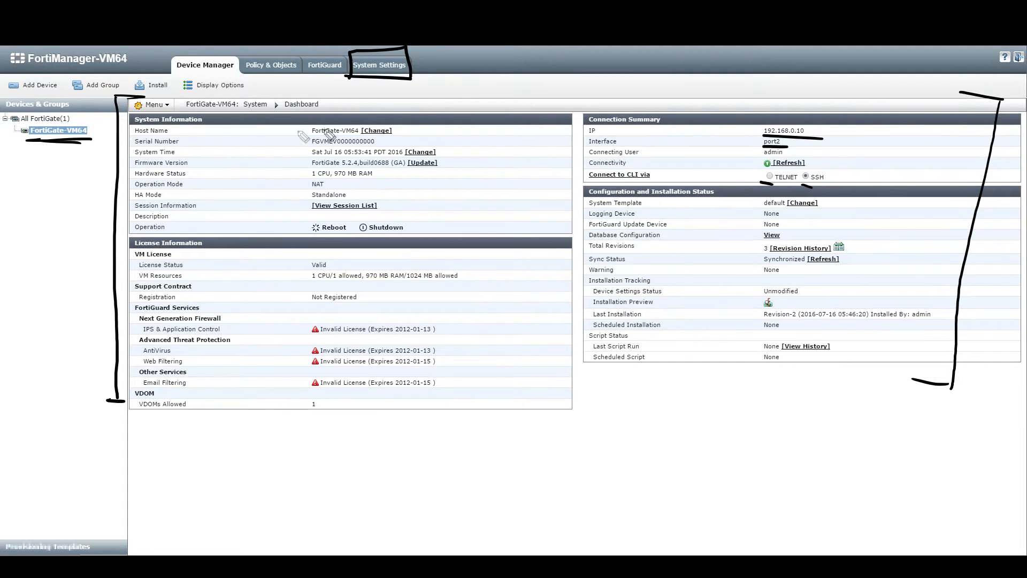
drag(306, 140, 380, 145)
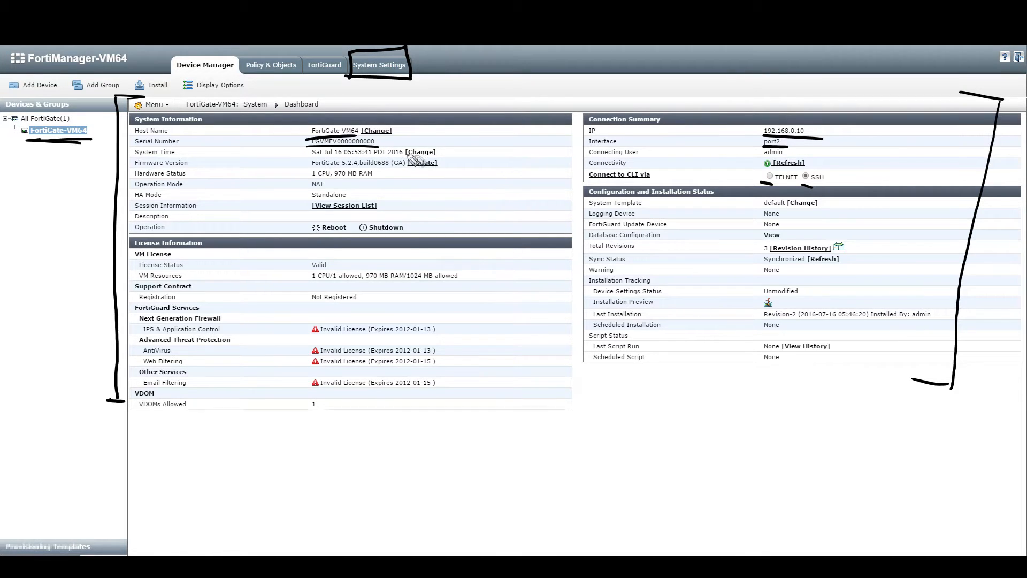
mouse_move(447, 153)
mouse_down()
mouse_move(472, 145)
mouse_move(487, 159)
mouse_up()
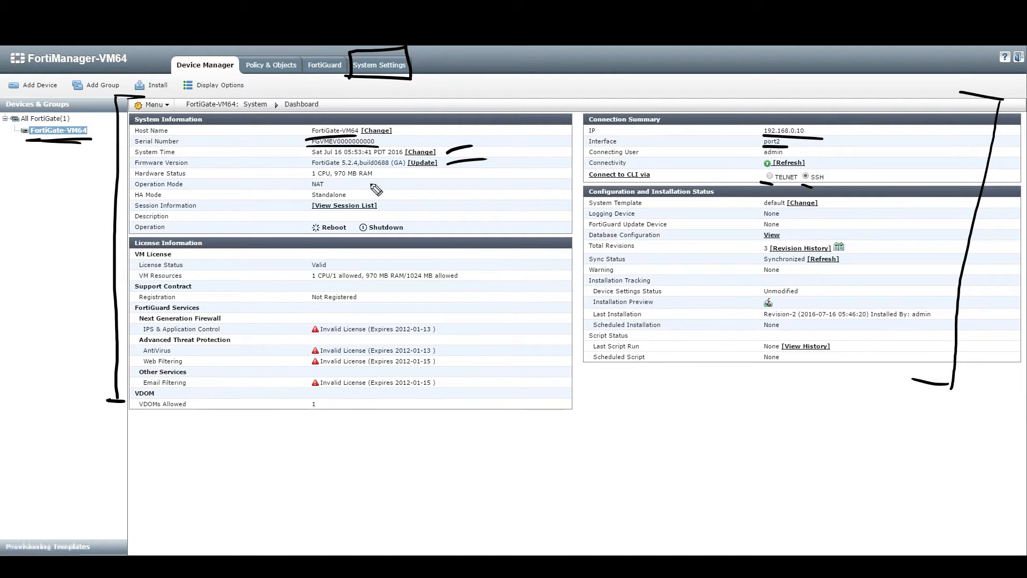
drag(378, 175, 408, 168)
drag(303, 182, 452, 188)
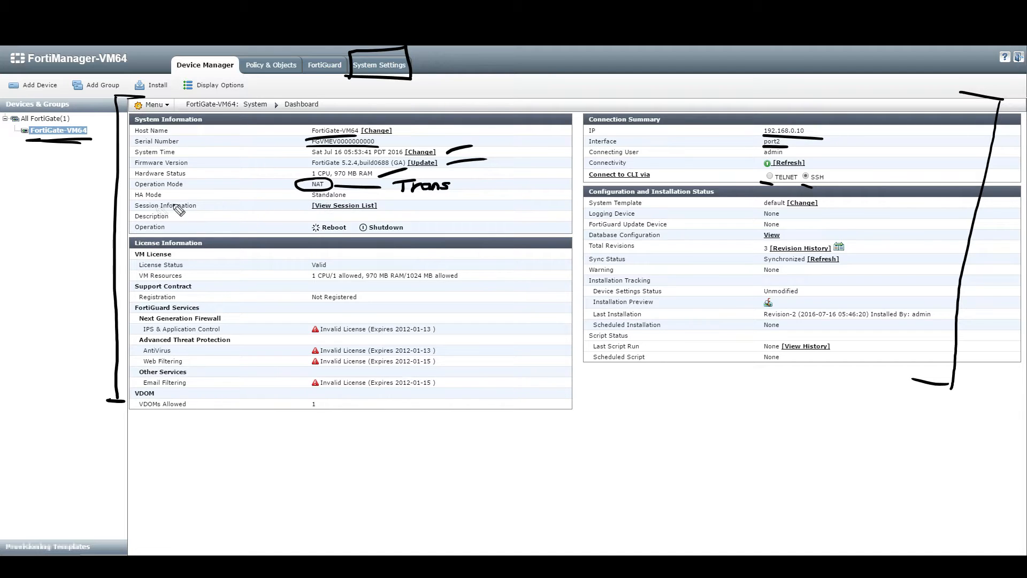
drag(125, 197, 160, 195)
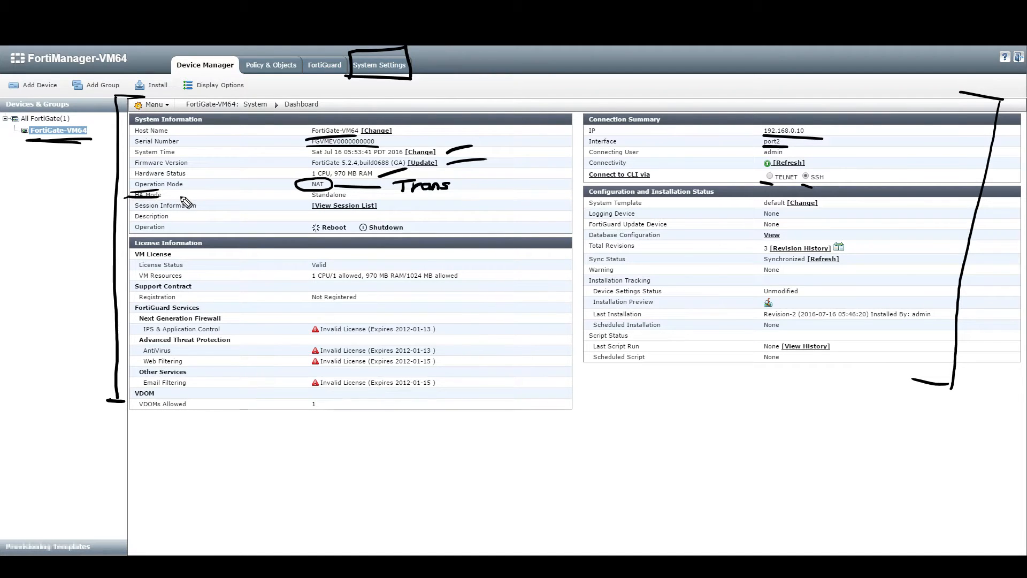
mouse_move(321, 196)
mouse_down()
mouse_move(257, 199)
mouse_move(316, 196)
mouse_up()
drag(304, 191, 316, 196)
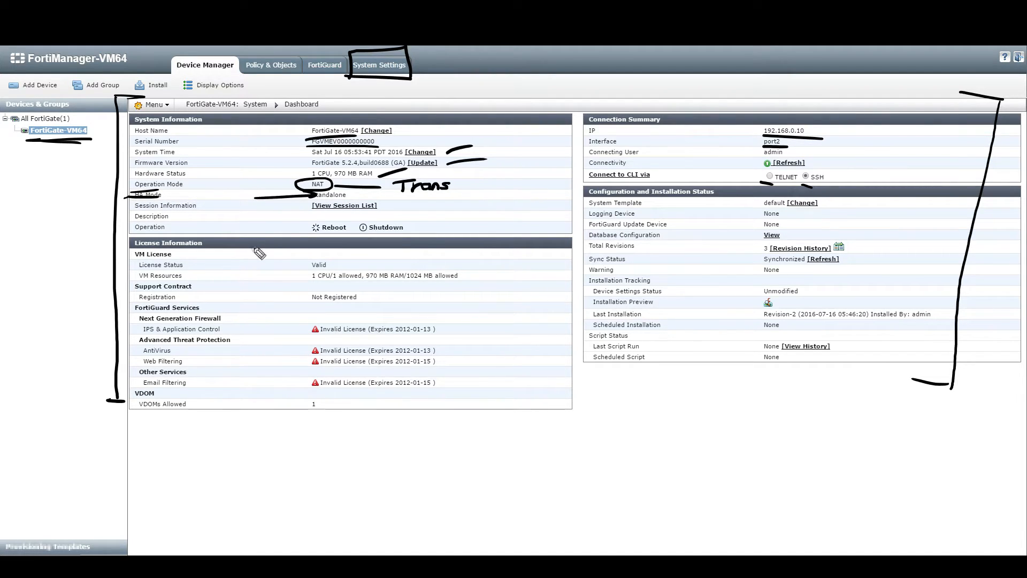
drag(306, 240, 420, 240)
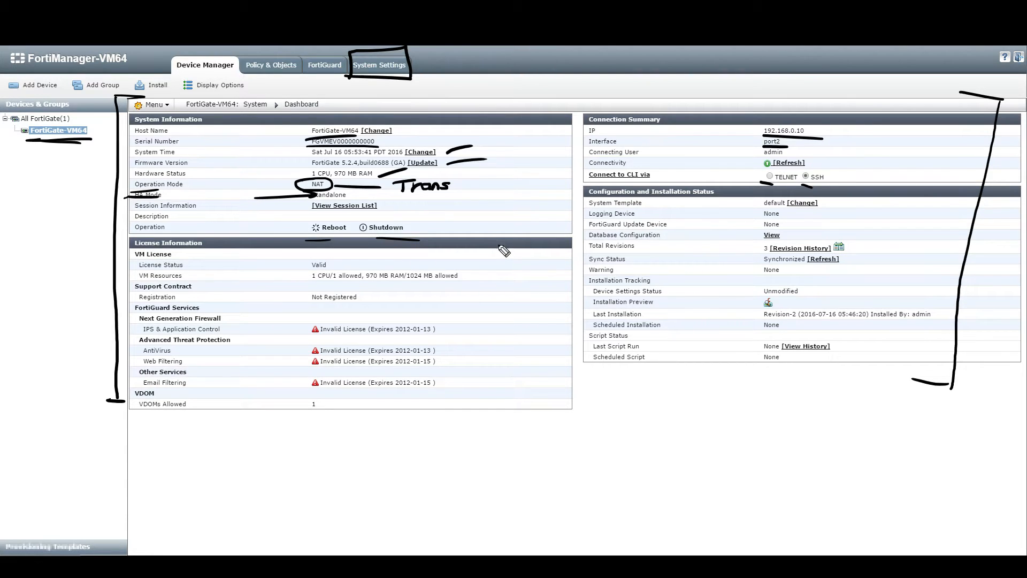
mouse_move(242, 248)
mouse_down()
mouse_move(457, 245)
mouse_move(462, 447)
mouse_move(282, 430)
mouse_up()
mouse_move(254, 274)
mouse_down()
mouse_move(273, 289)
mouse_move(243, 291)
mouse_up()
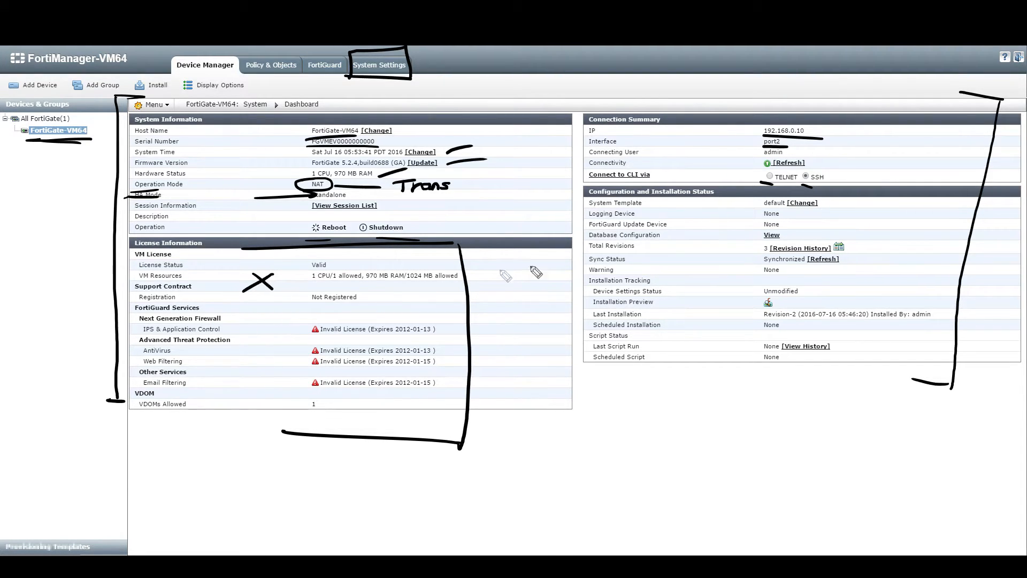
drag(584, 197, 719, 196)
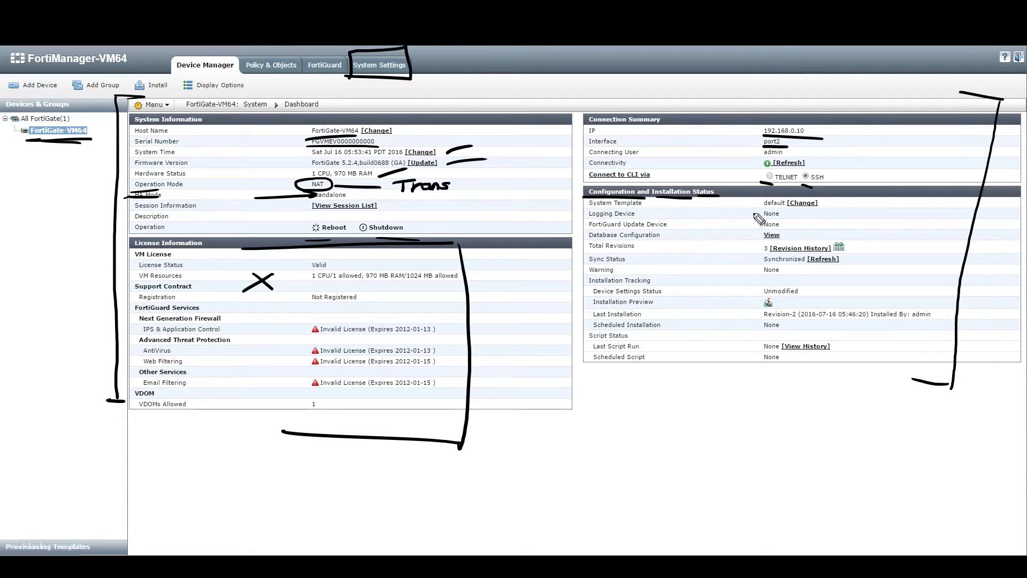
mouse_move(650, 203)
mouse_down()
mouse_move(743, 210)
mouse_move(742, 200)
mouse_up()
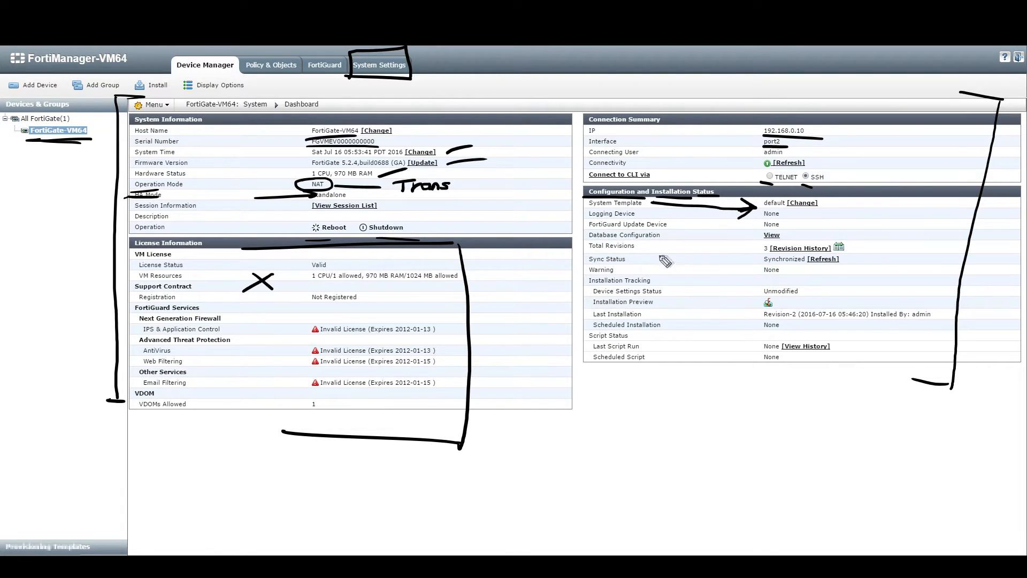
drag(647, 246, 770, 257)
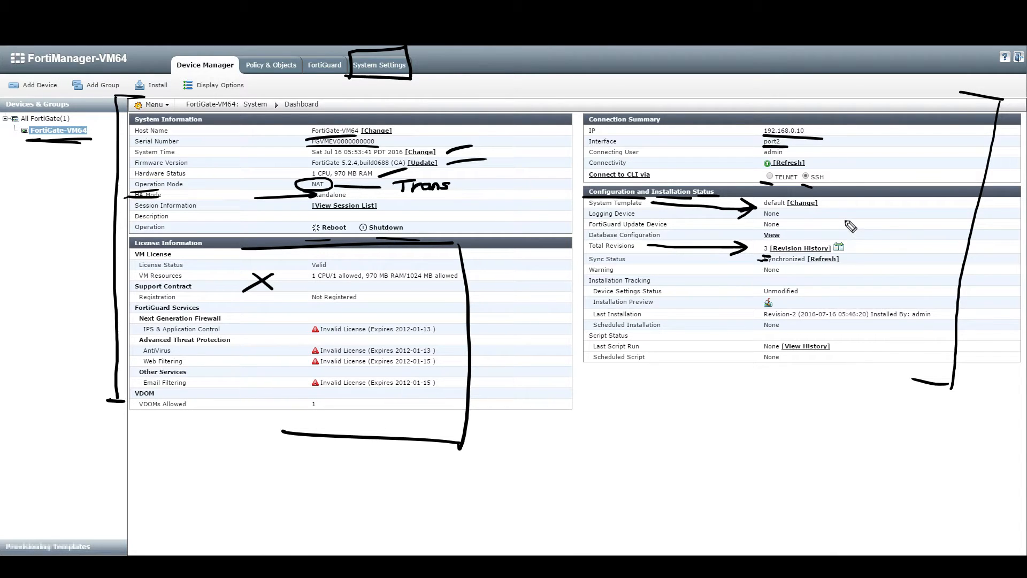
mouse_move(760, 239)
mouse_down()
mouse_move(826, 237)
mouse_move(727, 254)
mouse_move(748, 239)
mouse_up()
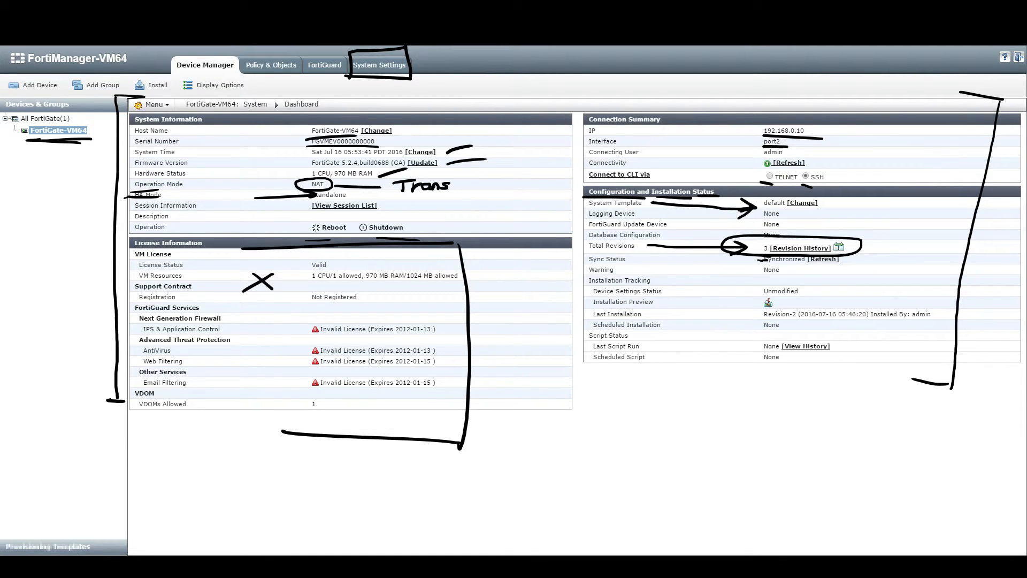
drag(786, 257, 773, 268)
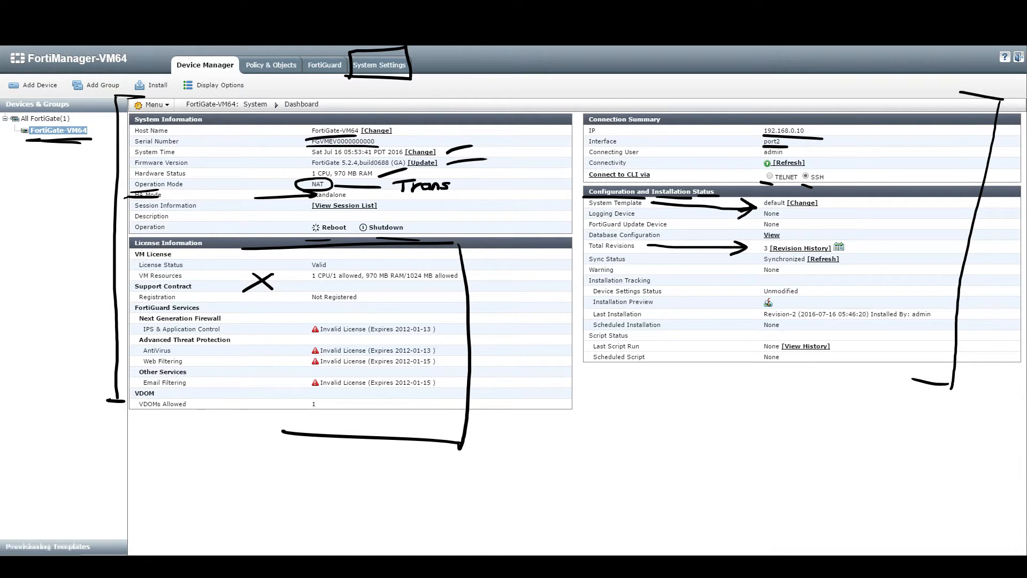
mouse_move(651, 262)
mouse_down()
mouse_move(737, 263)
mouse_move(722, 276)
mouse_up()
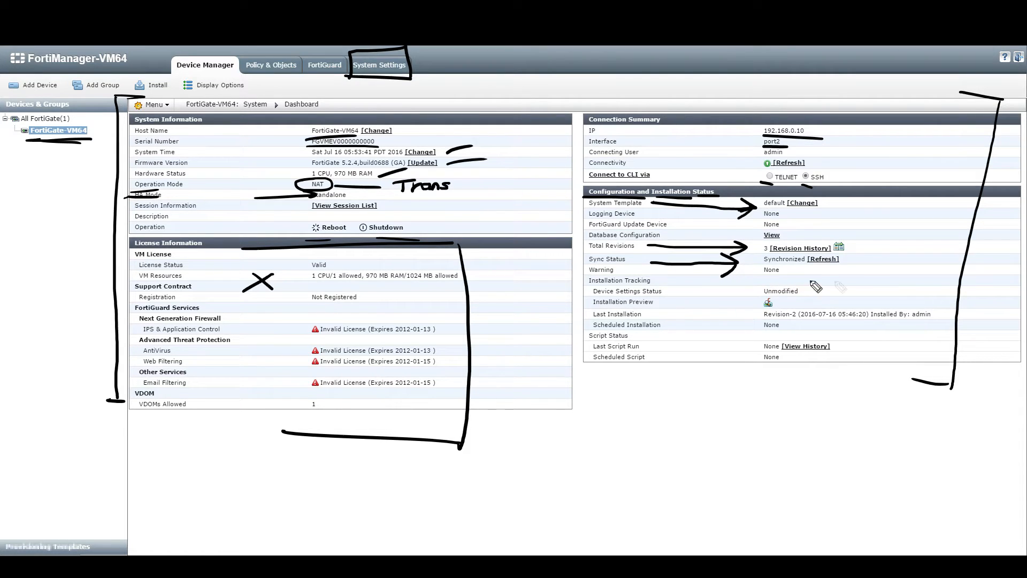
drag(849, 260, 891, 247)
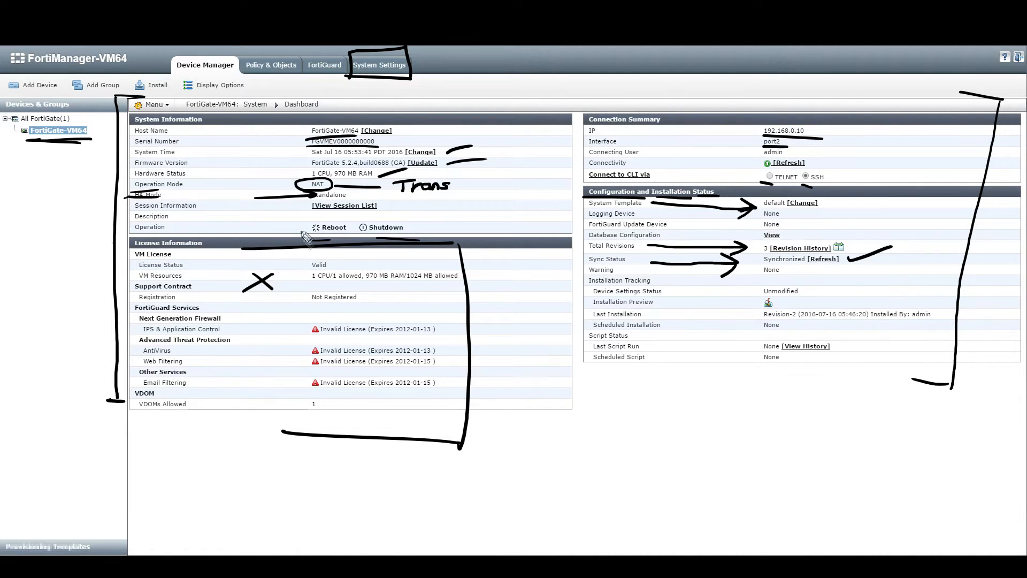
mouse_move(574, 276)
mouse_down()
mouse_move(799, 284)
mouse_move(826, 304)
mouse_move(826, 329)
mouse_up()
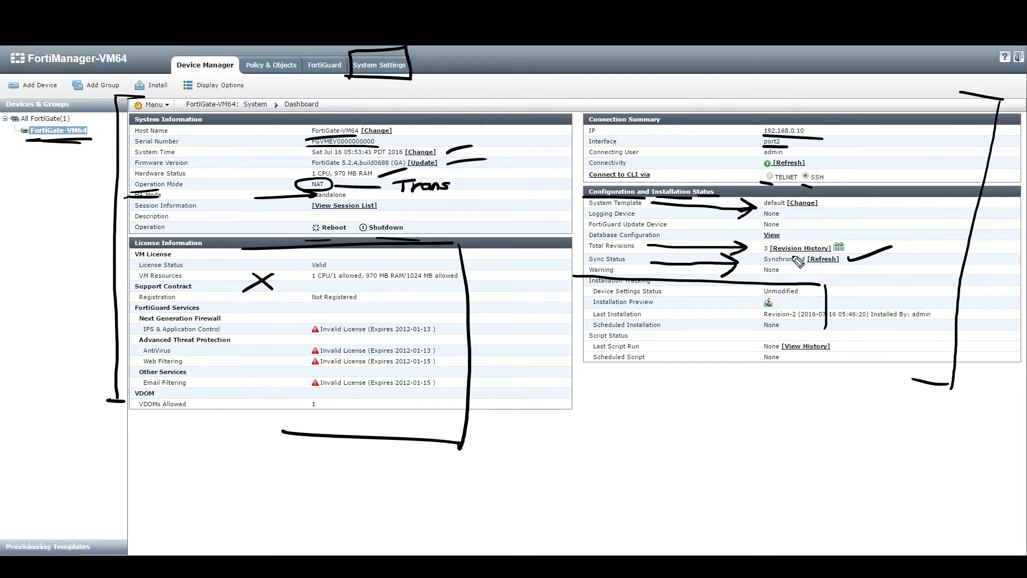
mouse_move(733, 325)
mouse_down()
mouse_move(757, 316)
mouse_move(735, 398)
mouse_up()
mouse_move(781, 298)
mouse_down()
mouse_move(784, 327)
mouse_move(770, 297)
mouse_up()
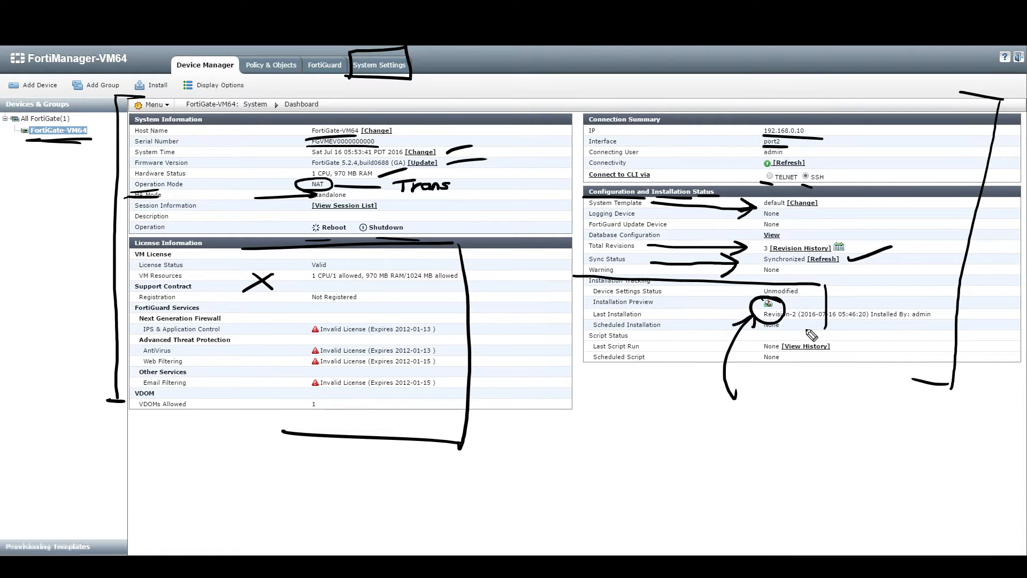
mouse_move(675, 294)
mouse_down()
mouse_move(755, 292)
mouse_move(740, 305)
mouse_up()
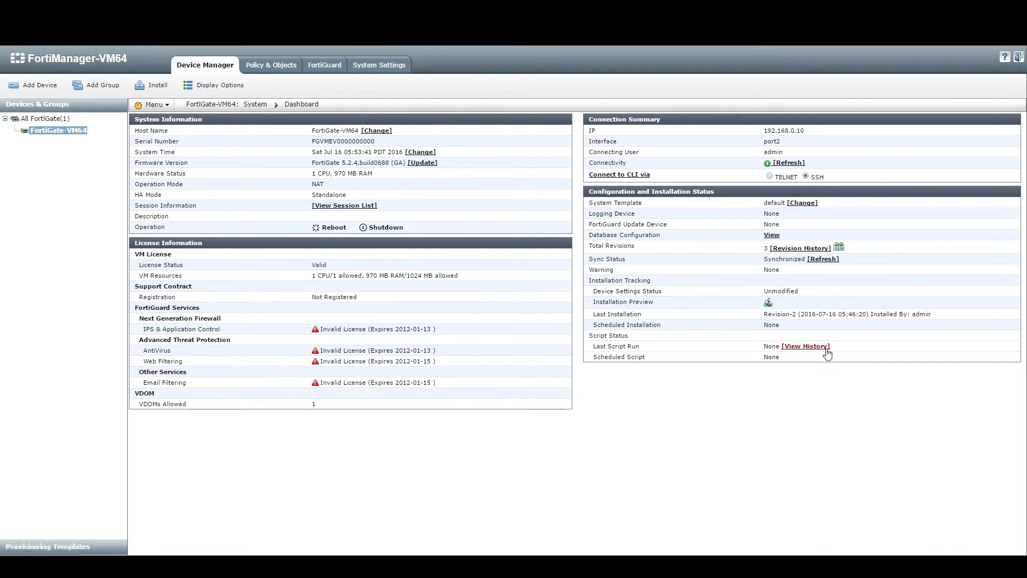
Step: Open the Customize Device Tabs dialog through Display Options in the device's Menu
click(169, 104)
mouse_move(171, 122)
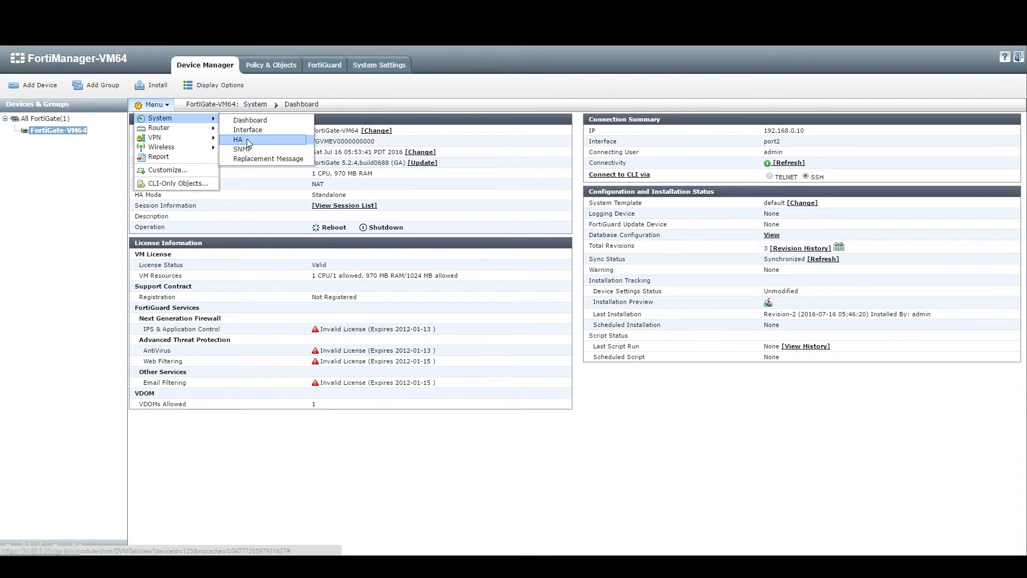
mouse_move(210, 137)
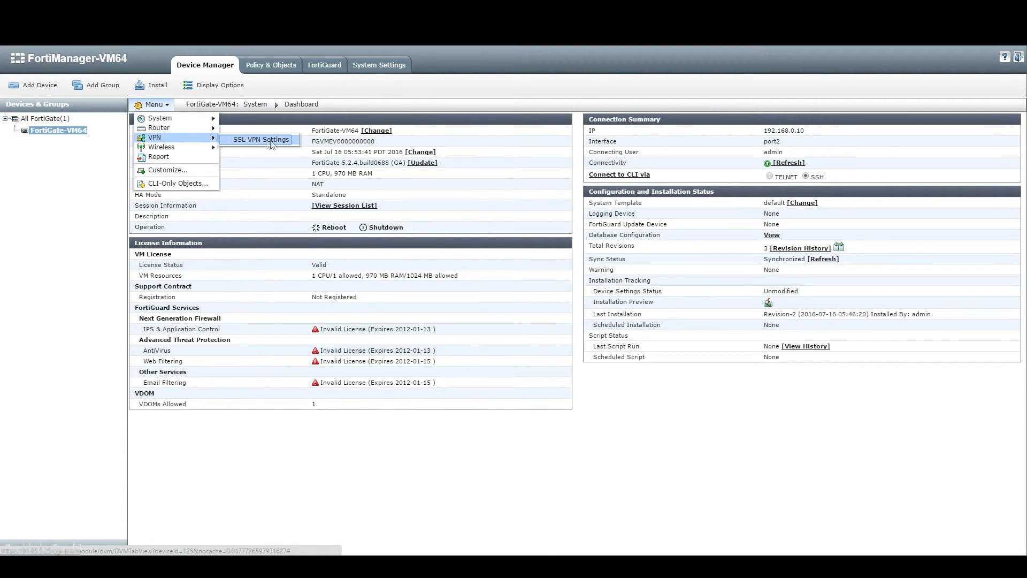
click(228, 86)
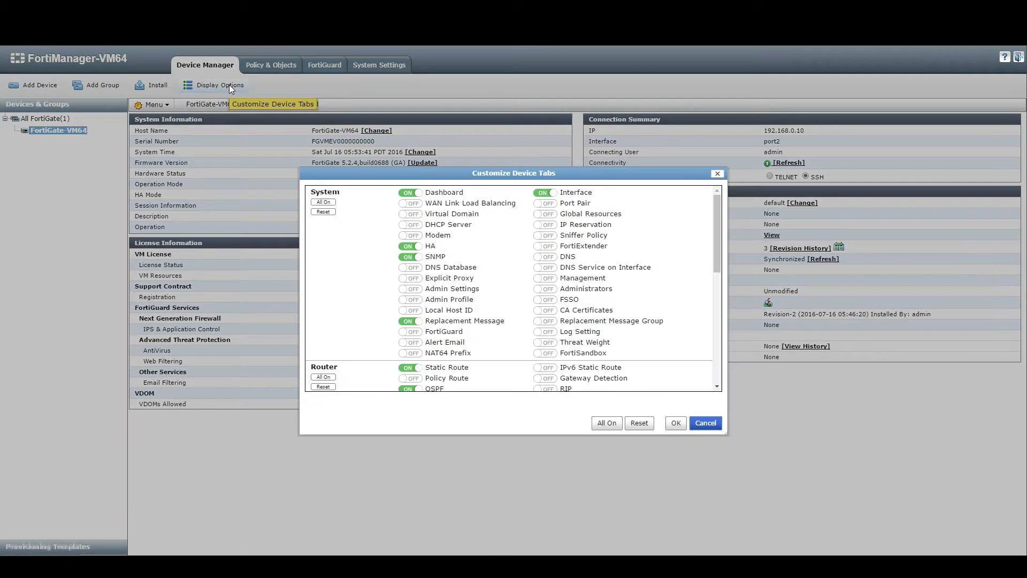
Step: Enable all VPN tabs (IPsec Phase 1, Phase 2, Manual Key, Concentrator) and save the tab selection
drag(721, 250, 724, 346)
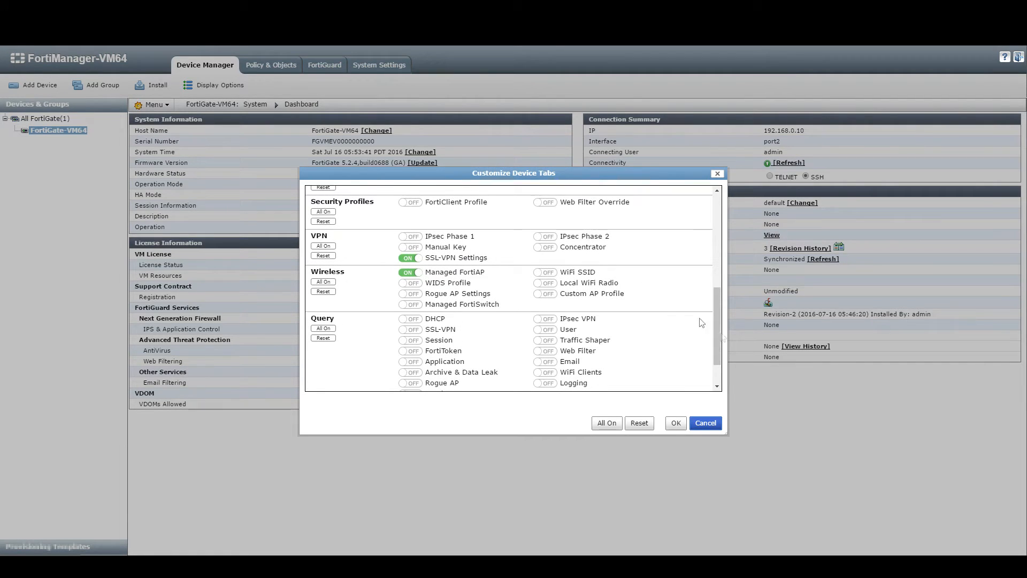
click(324, 246)
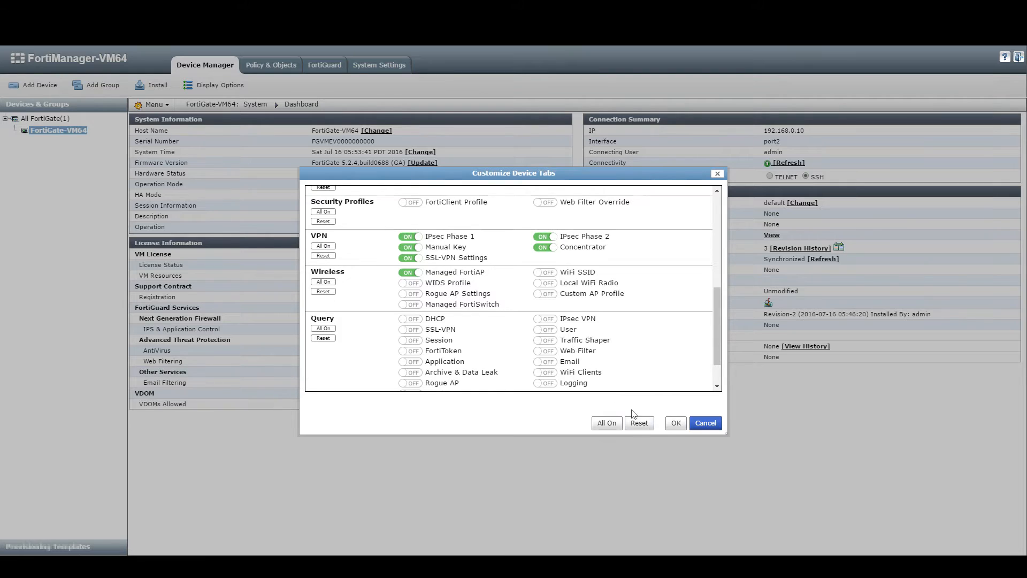
click(676, 423)
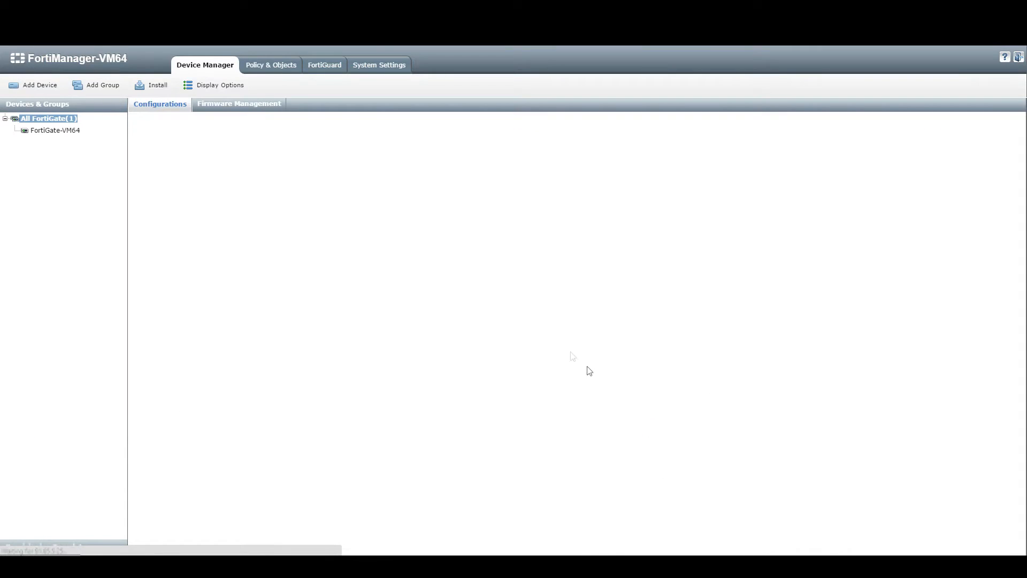
Step: Open FortiGate-VM64 and check the newly available VPN configuration sections in its Menu
double_click(230, 151)
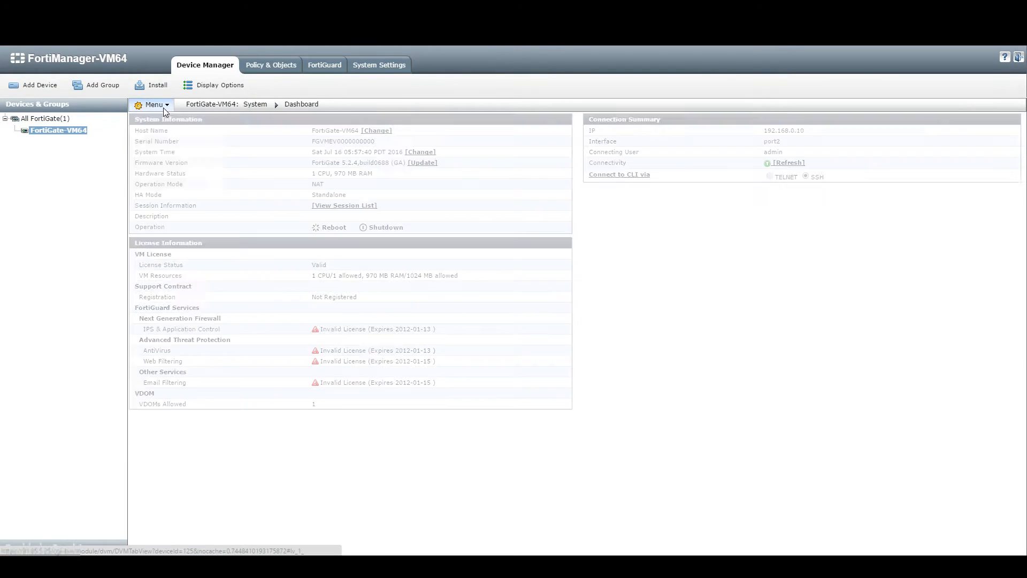
click(163, 106)
mouse_move(171, 138)
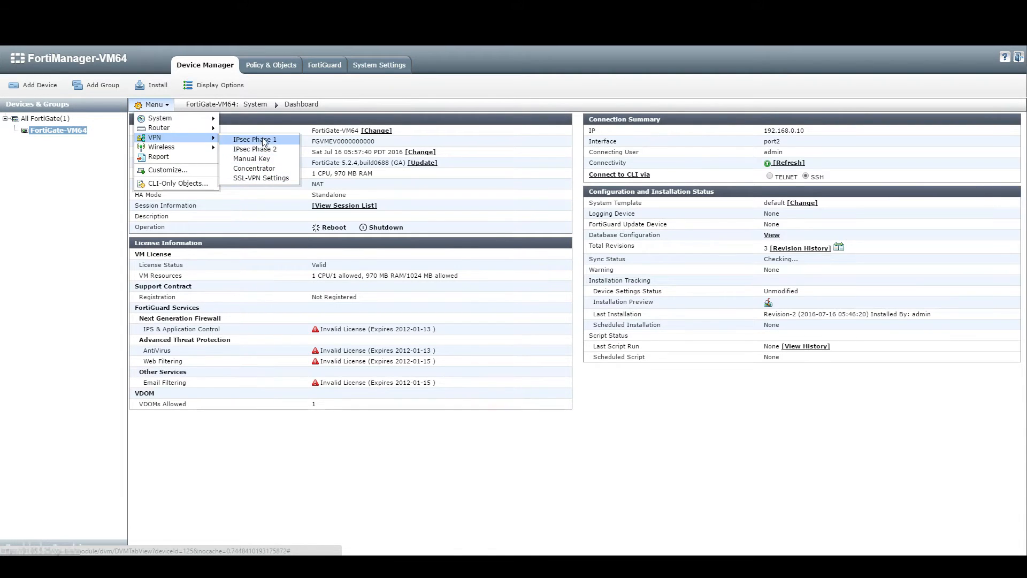
click(630, 349)
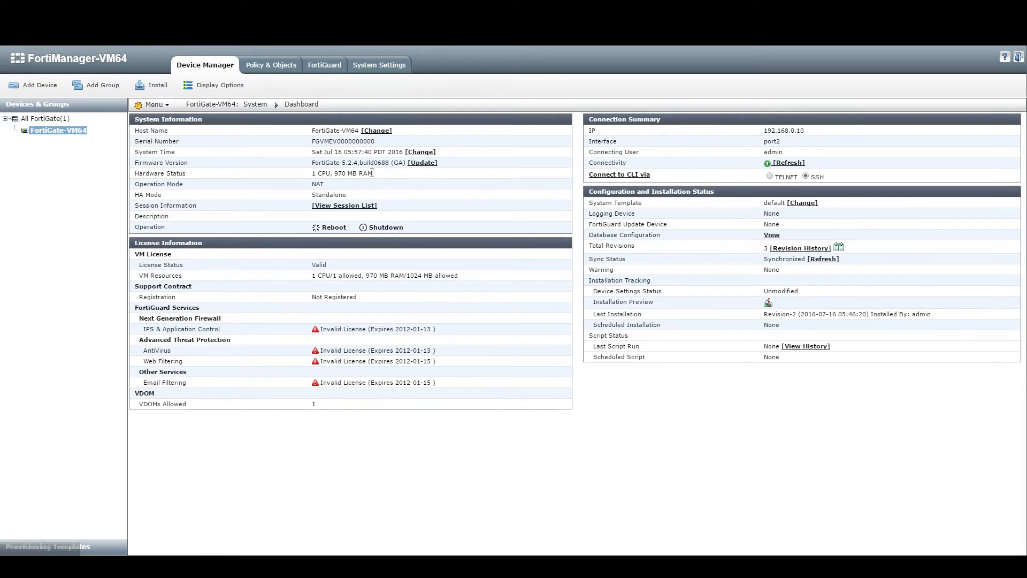
Step: Reopen FortiGate-VM64 from the managed device list and go to System > Interface
click(58, 119)
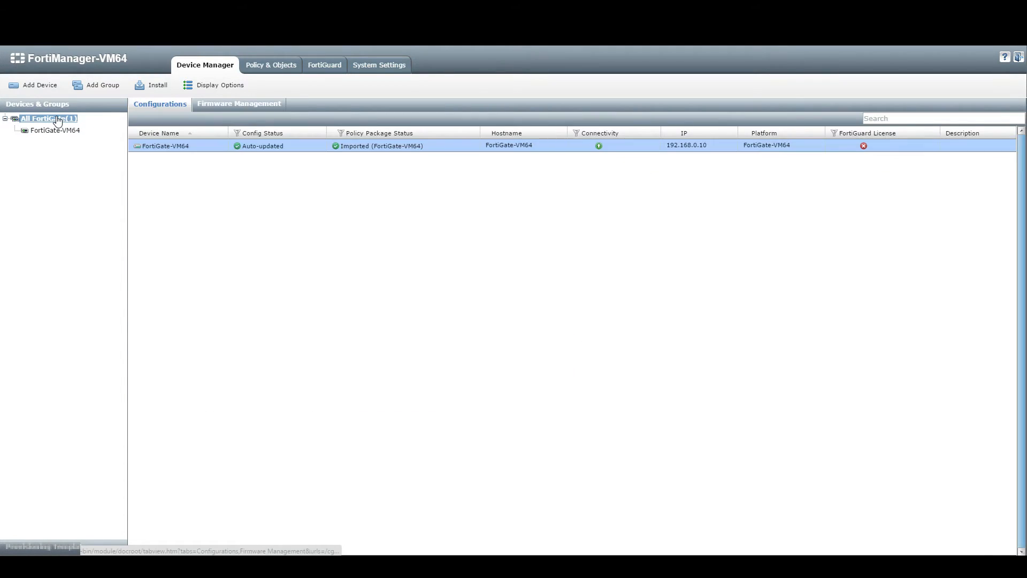
double_click(225, 151)
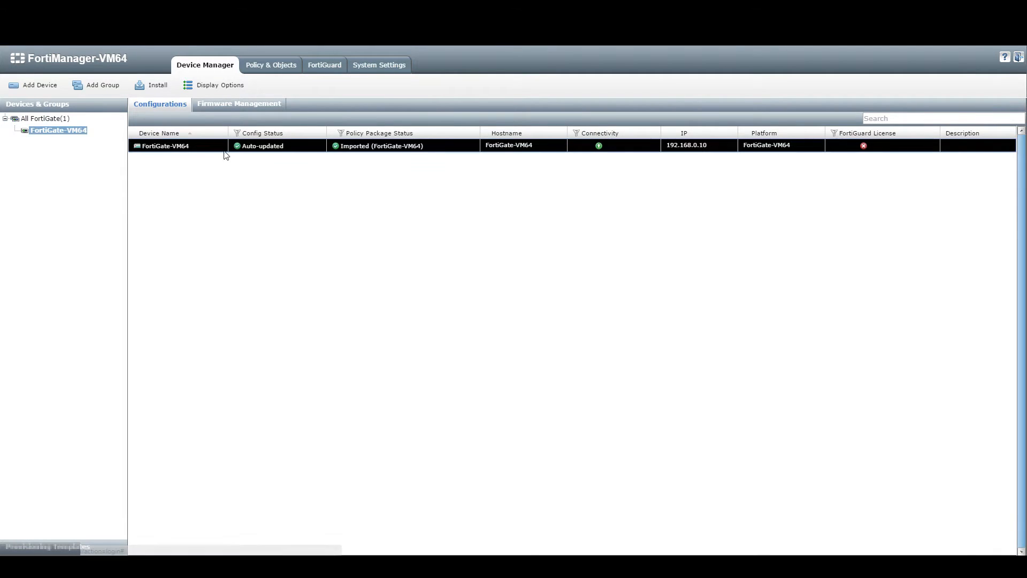
click(167, 107)
mouse_move(174, 129)
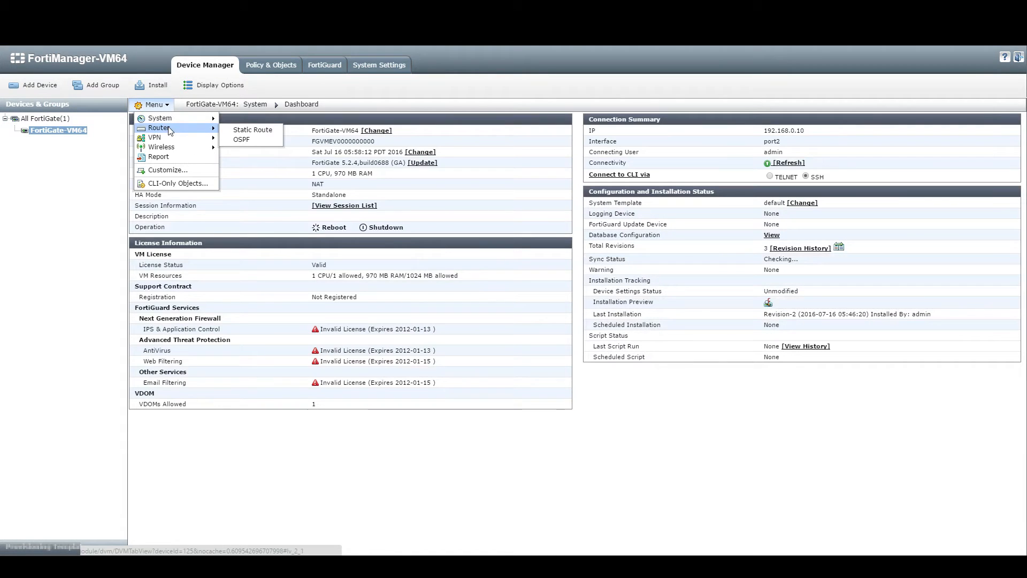
mouse_move(211, 118)
click(241, 130)
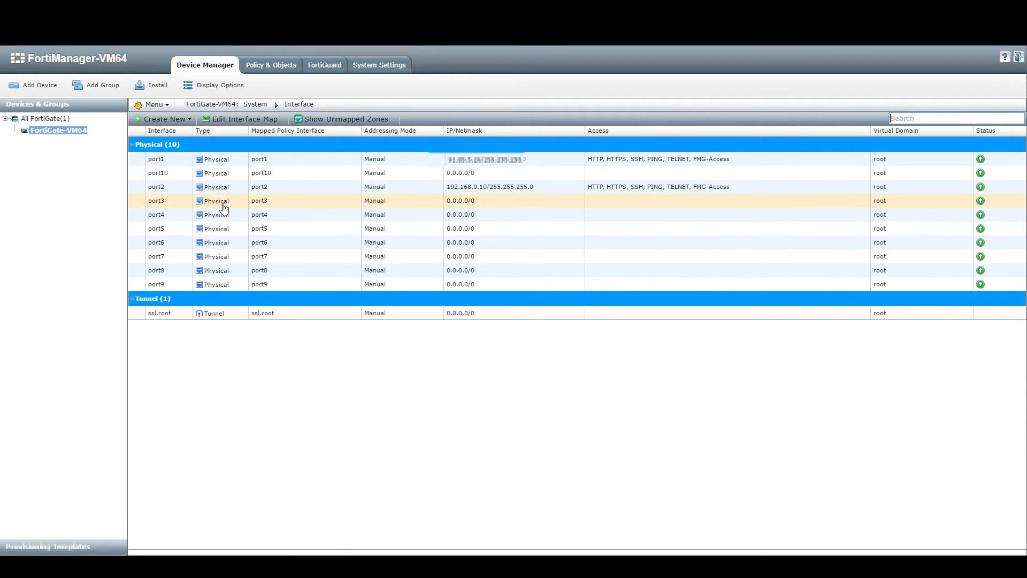
Step: Edit port4 and enter 172.16.0.1/255.255.255.0 as its IP/Netmask
click(330, 217)
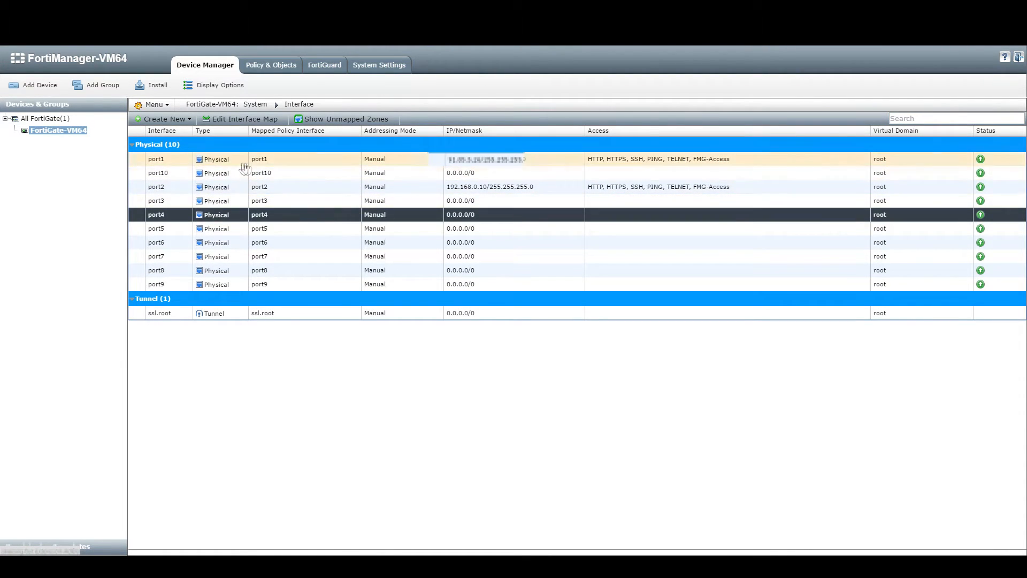
right_click(310, 212)
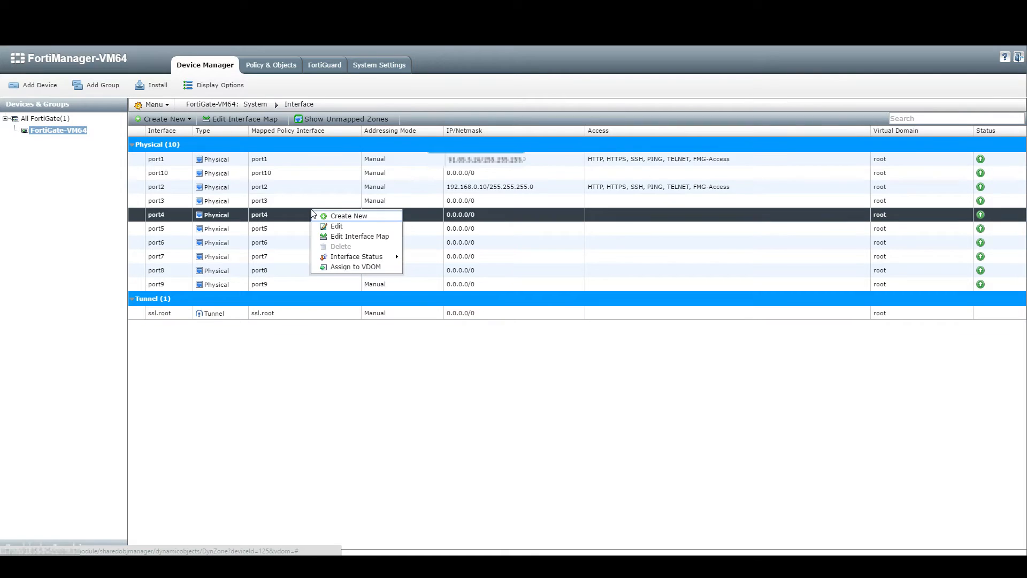
click(336, 229)
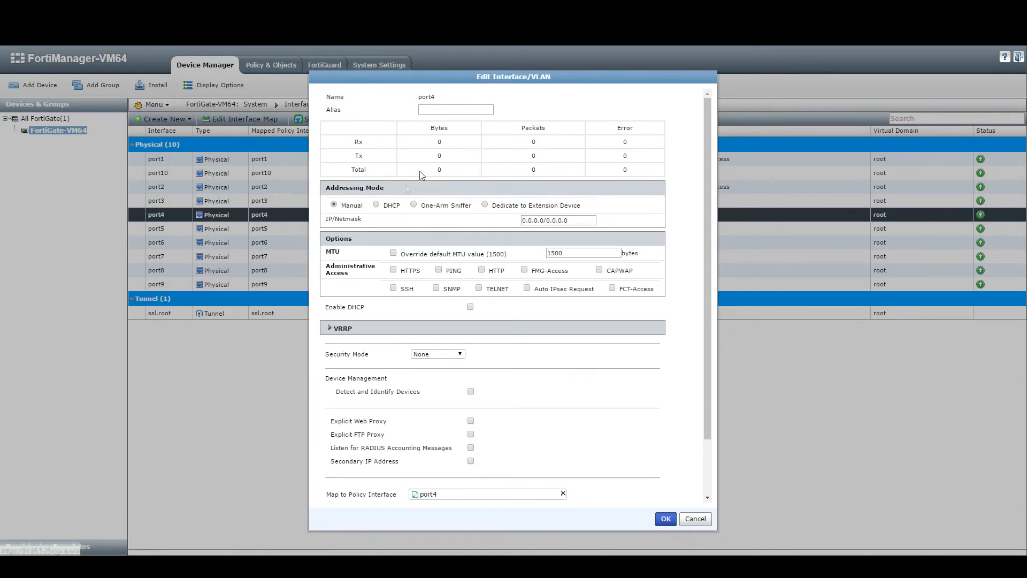
drag(611, 76, 606, 70)
click(561, 214)
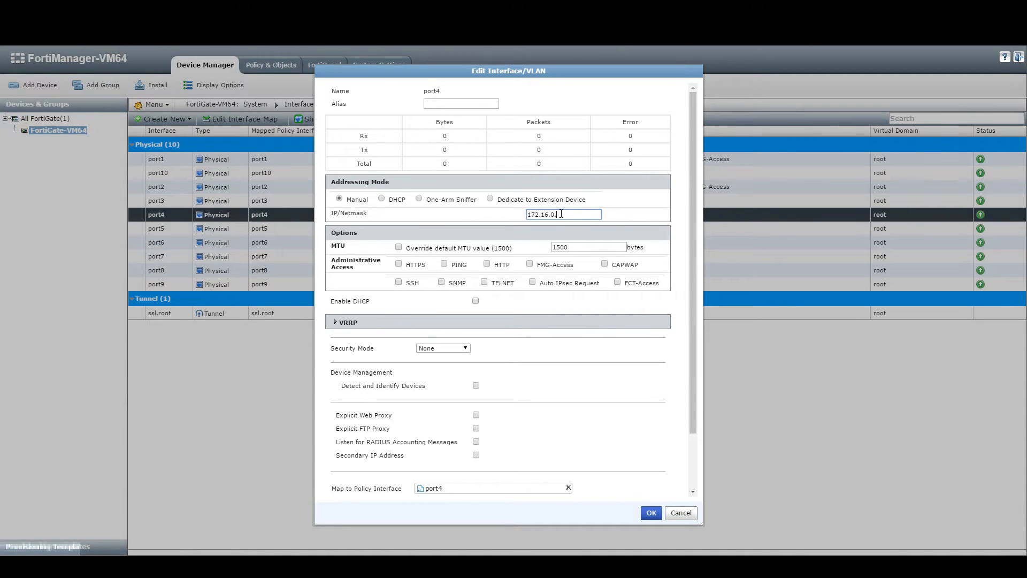
text(172.16.0.1/255.255.255.0)
double_click(562, 215)
drag(572, 247, 521, 246)
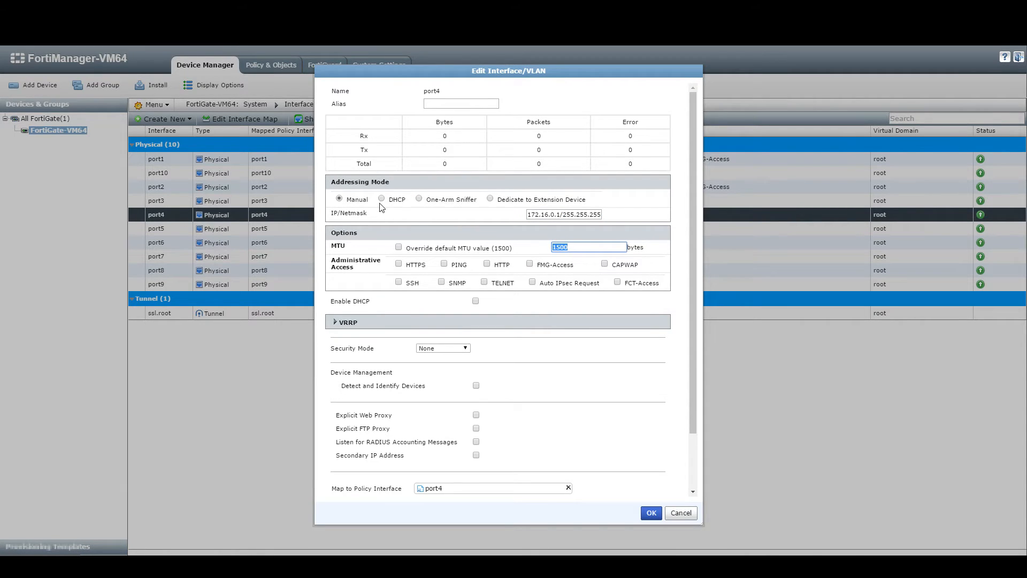
Step: Allow PING administrative access on port4 and save the interface changes
click(444, 263)
drag(361, 269, 324, 259)
click(373, 267)
drag(529, 216, 594, 234)
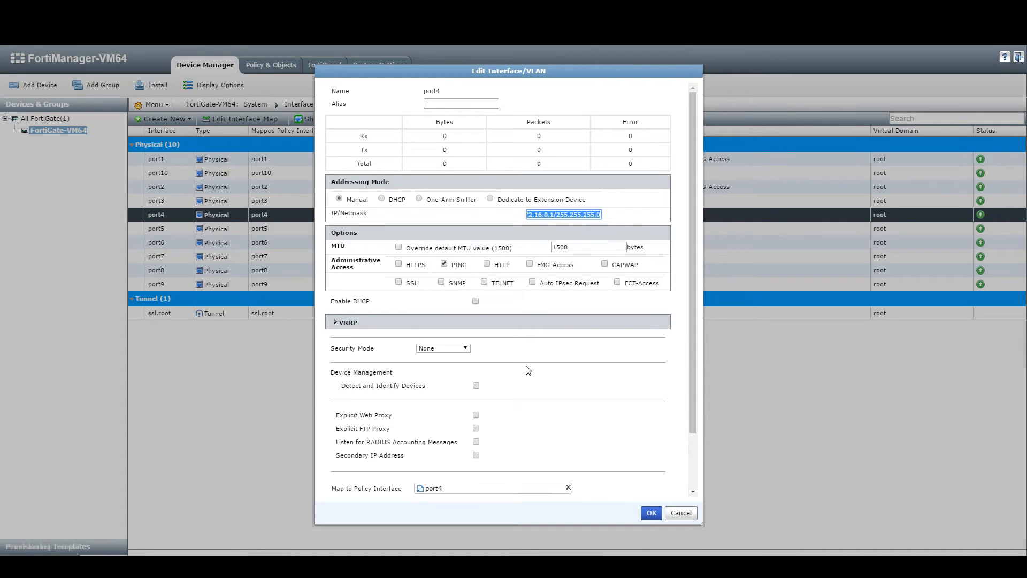
scroll(529, 370, down, 2)
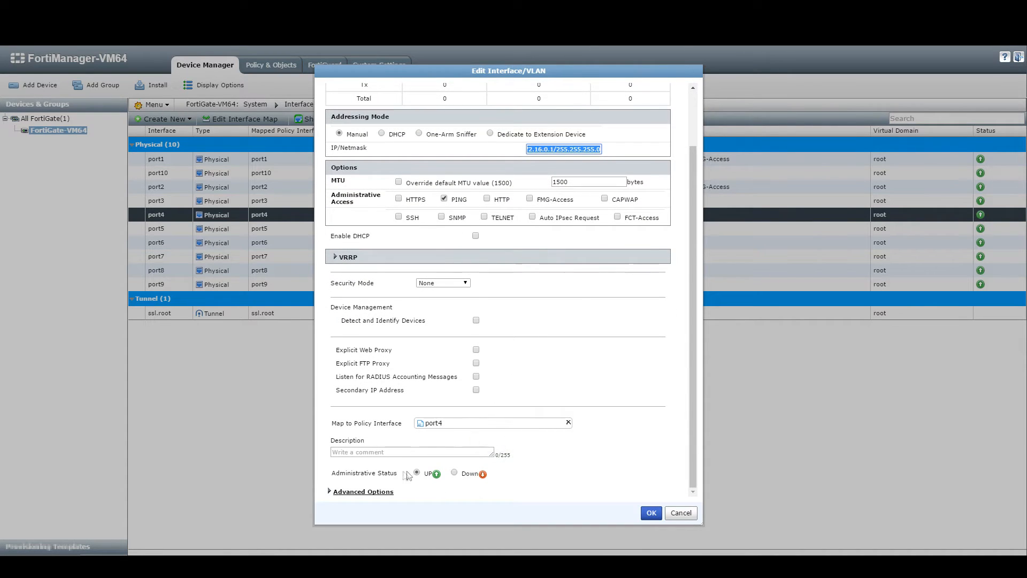
click(647, 518)
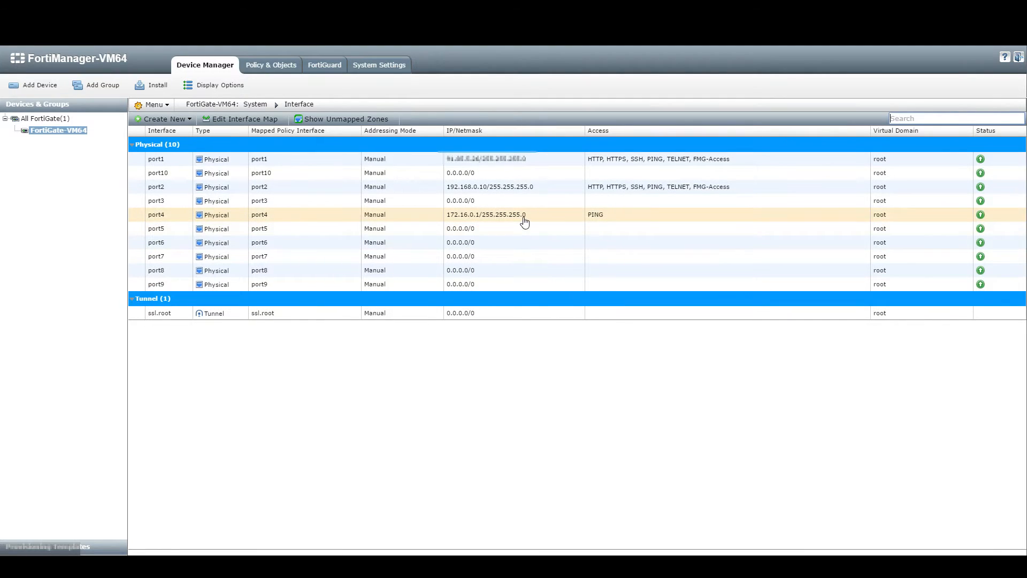
click(527, 223)
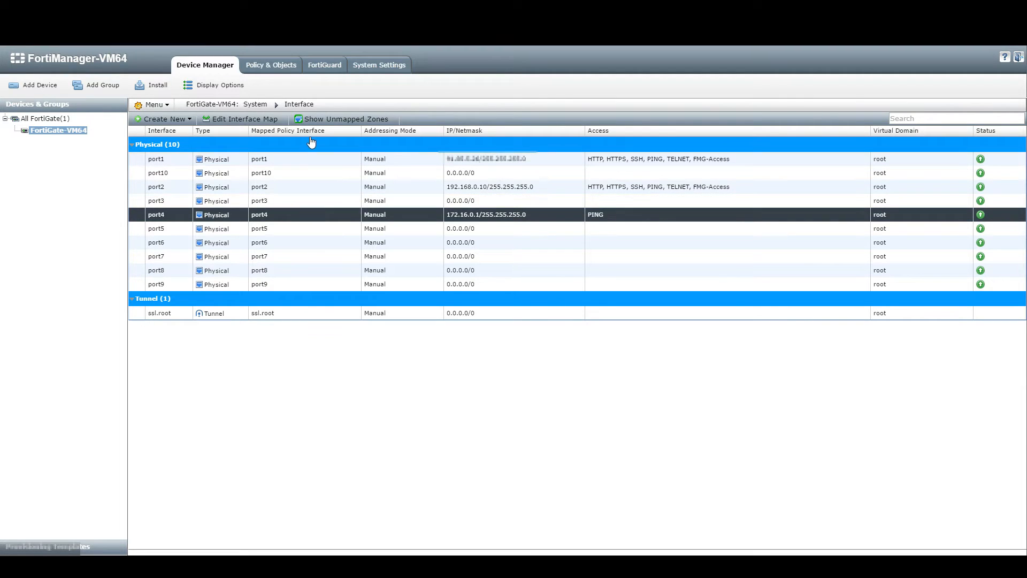
click(82, 134)
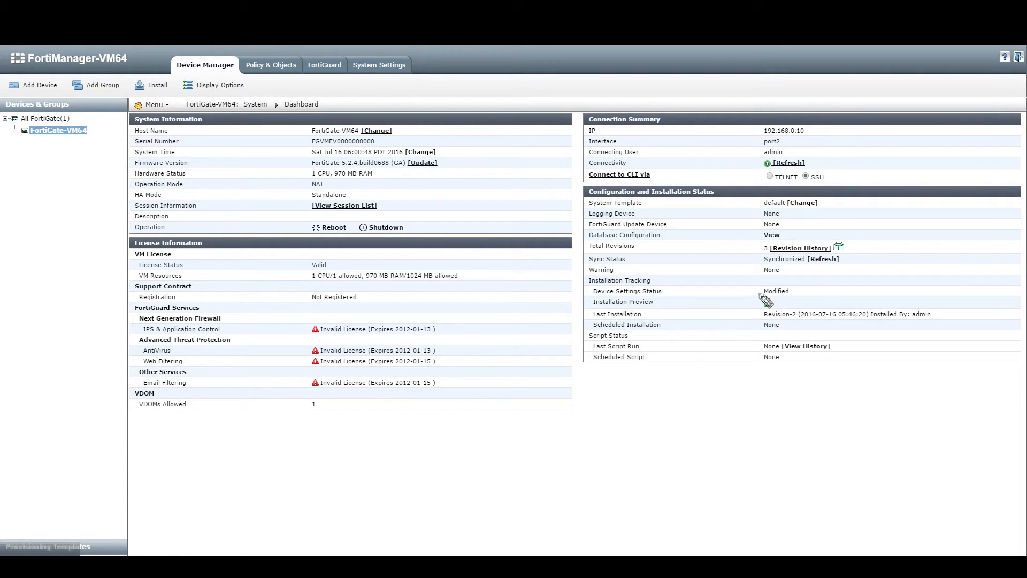
Step: Review the pending port4 commands in Installation Preview, then launch the Install wizard
drag(753, 294, 740, 299)
click(768, 302)
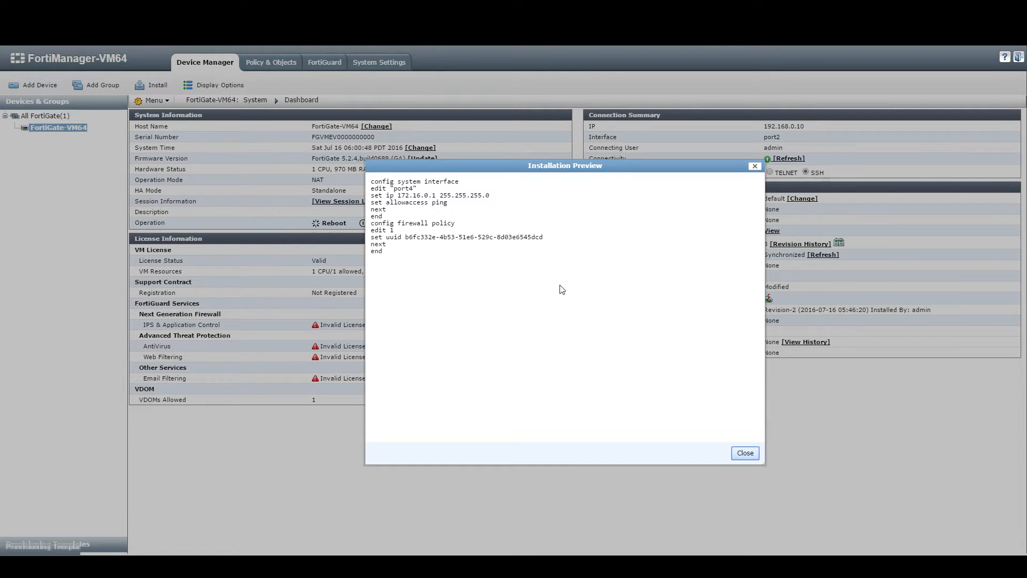
drag(369, 182, 428, 220)
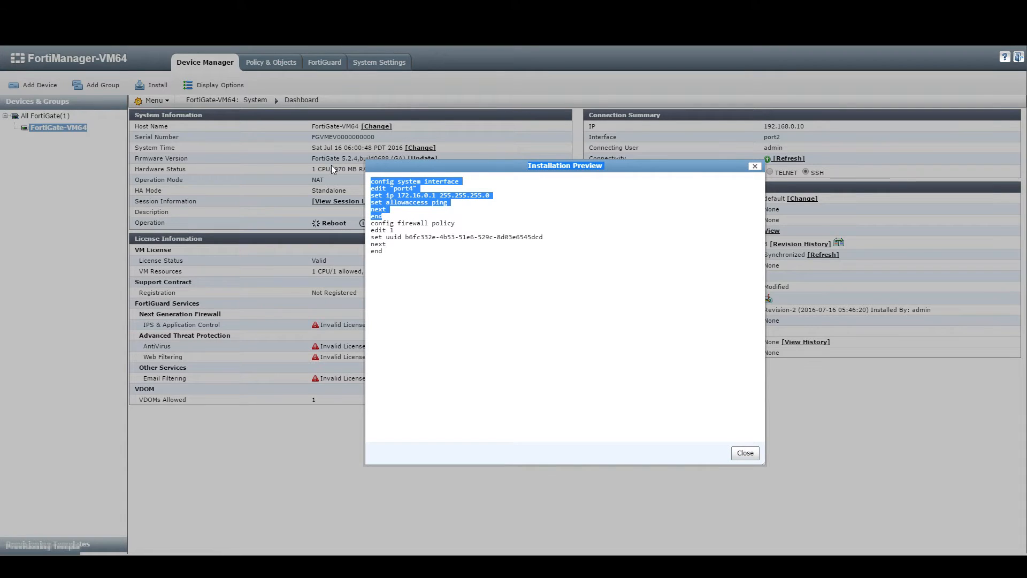
click(700, 230)
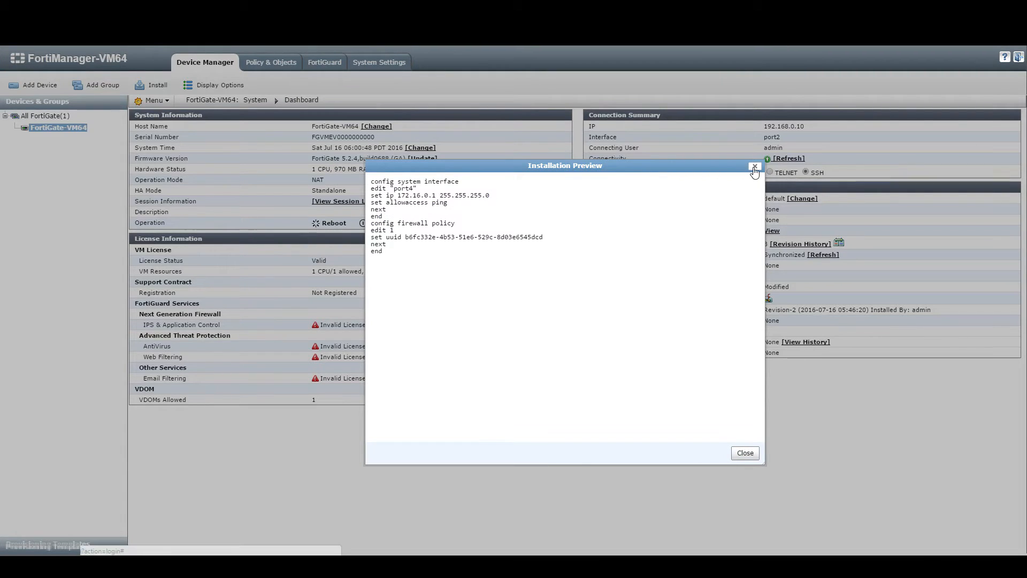
click(754, 167)
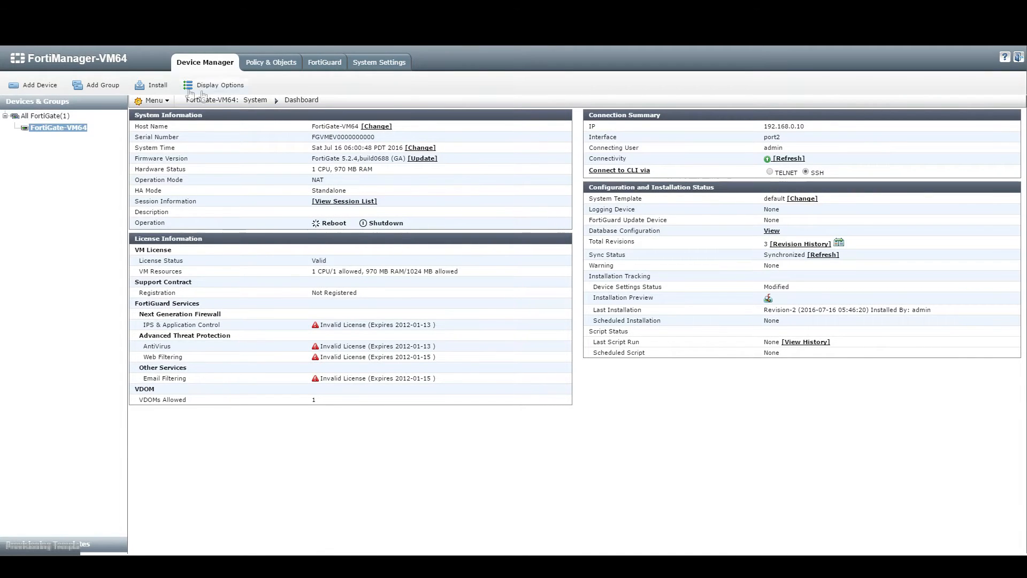
click(141, 85)
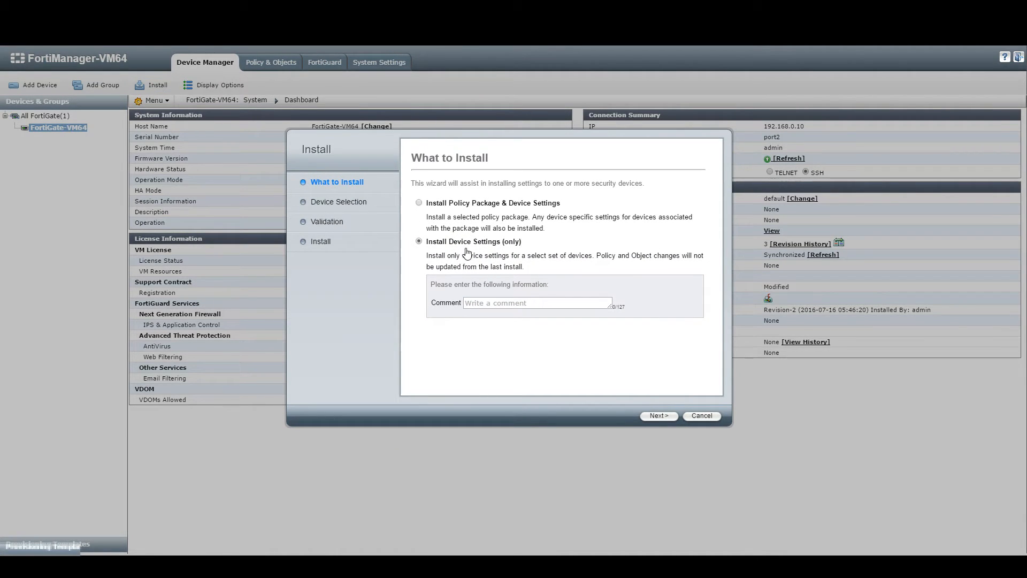
Step: Choose Install Device Settings (only) with comment '54' and keep FortiGate-VM64 as target
click(530, 301)
text(548946)
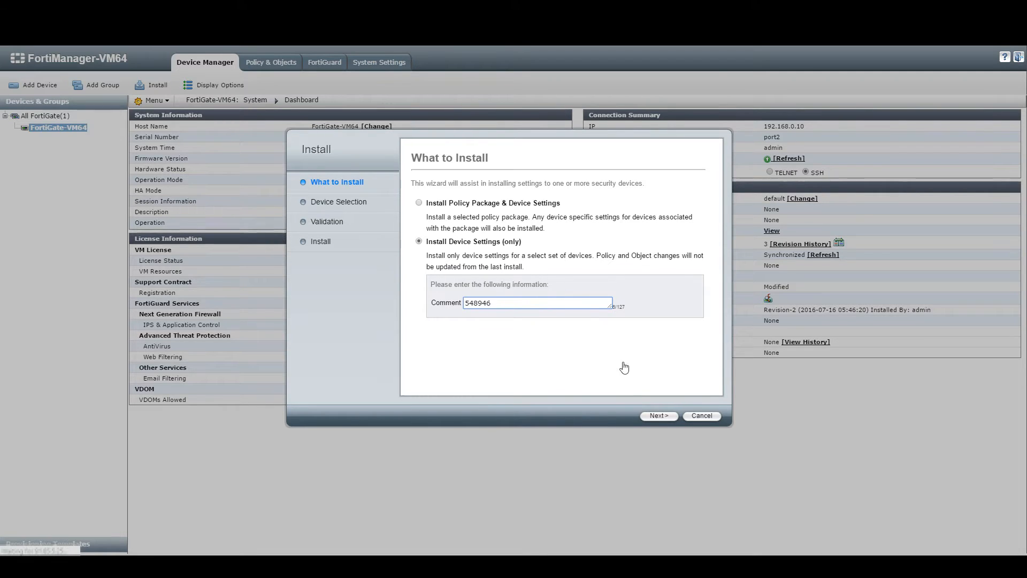
click(654, 419)
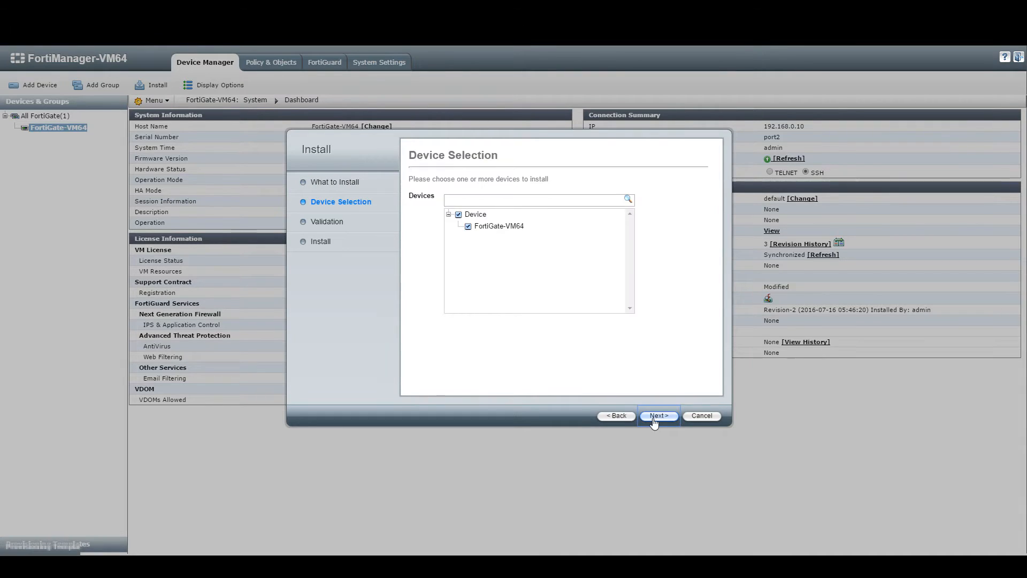
click(653, 420)
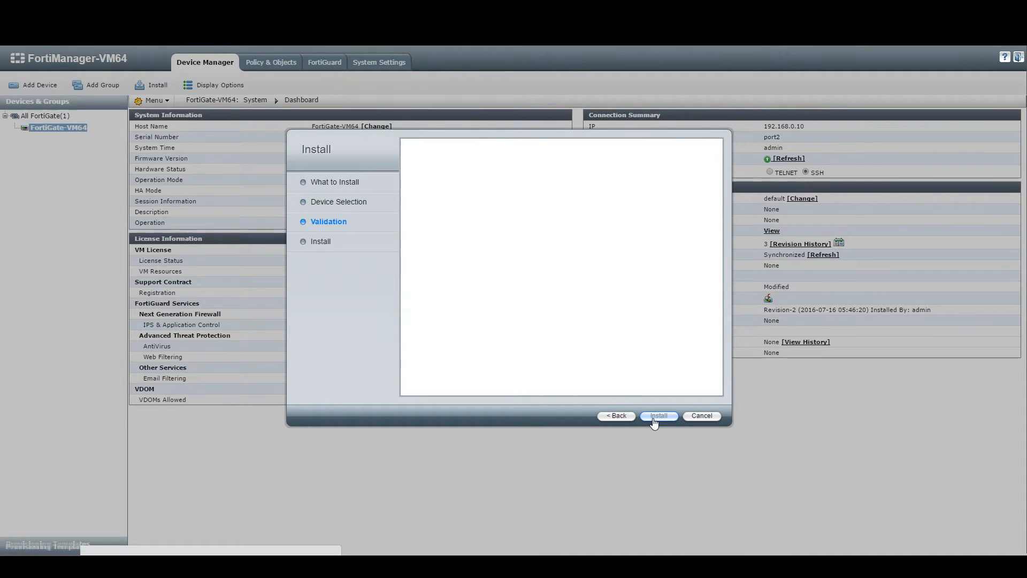
Step: Preview the FortiGate-VM64 install script, then run the installation and finish the wizard
click(602, 208)
drag(498, 202, 778, 116)
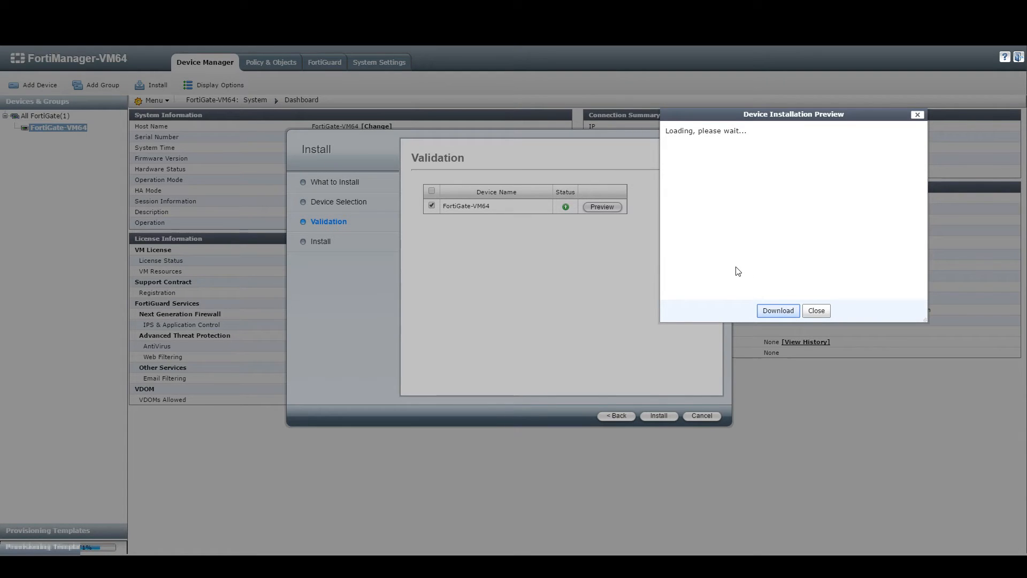
drag(723, 111, 729, 120)
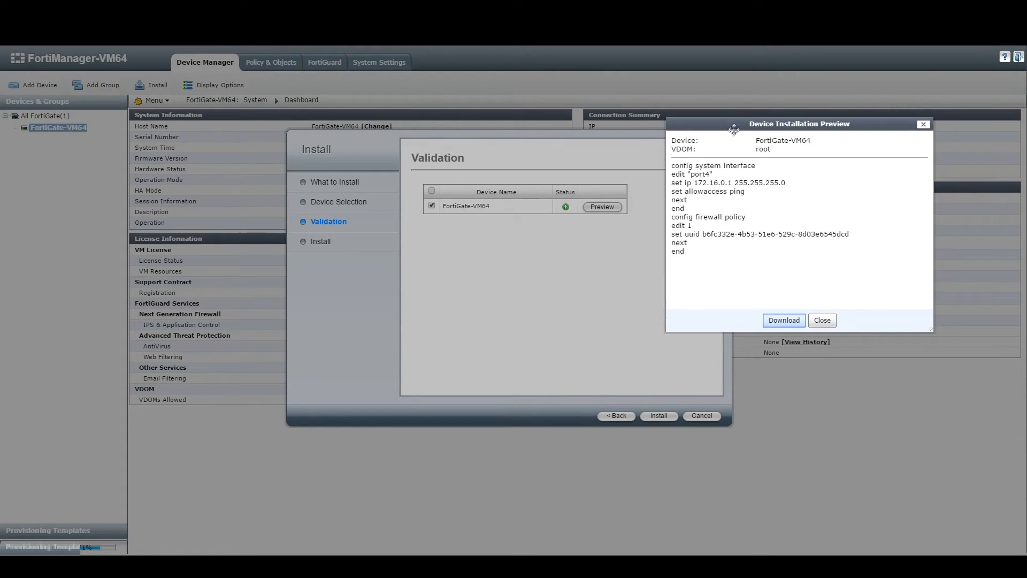
click(823, 322)
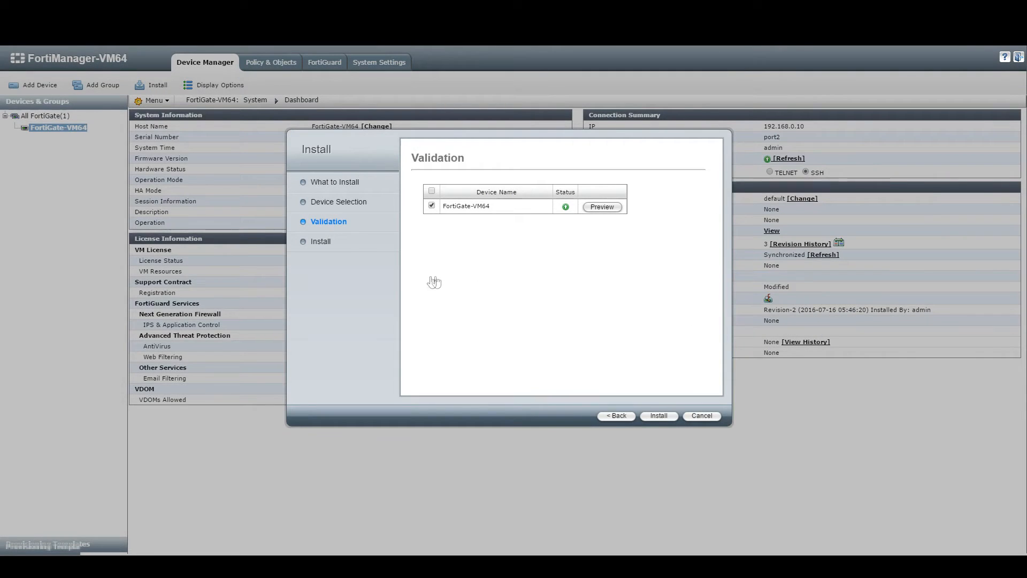
click(659, 416)
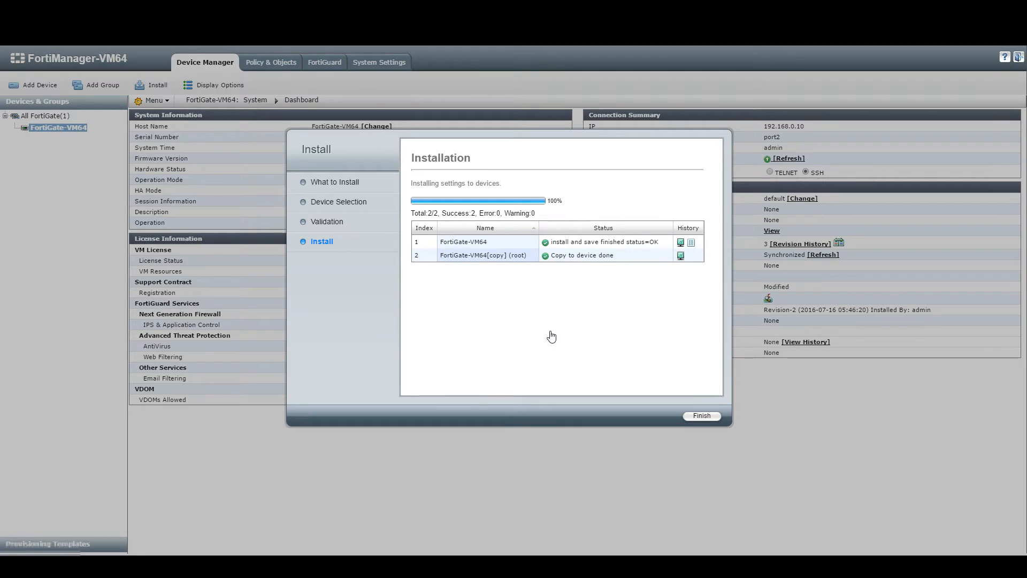
click(697, 419)
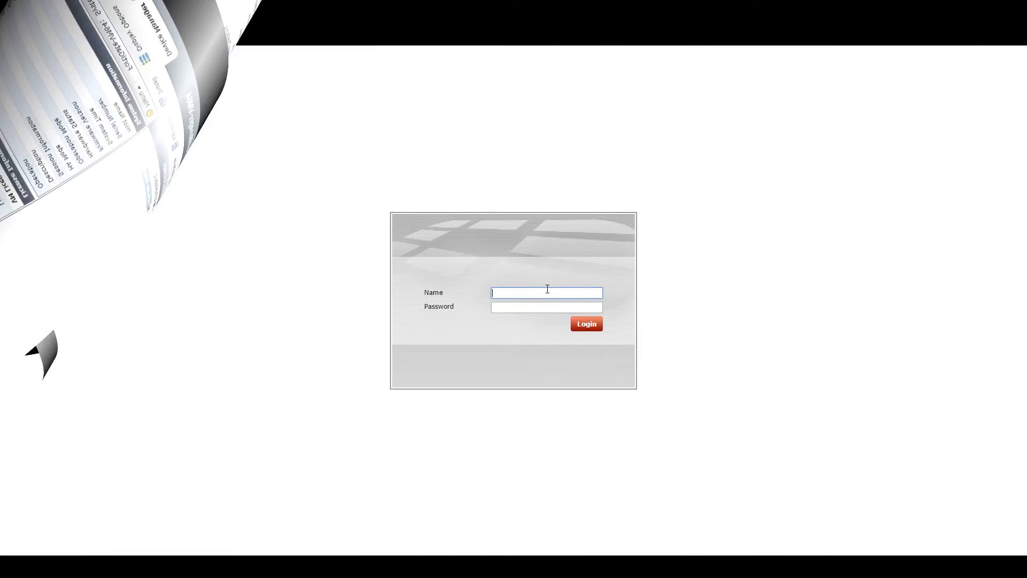
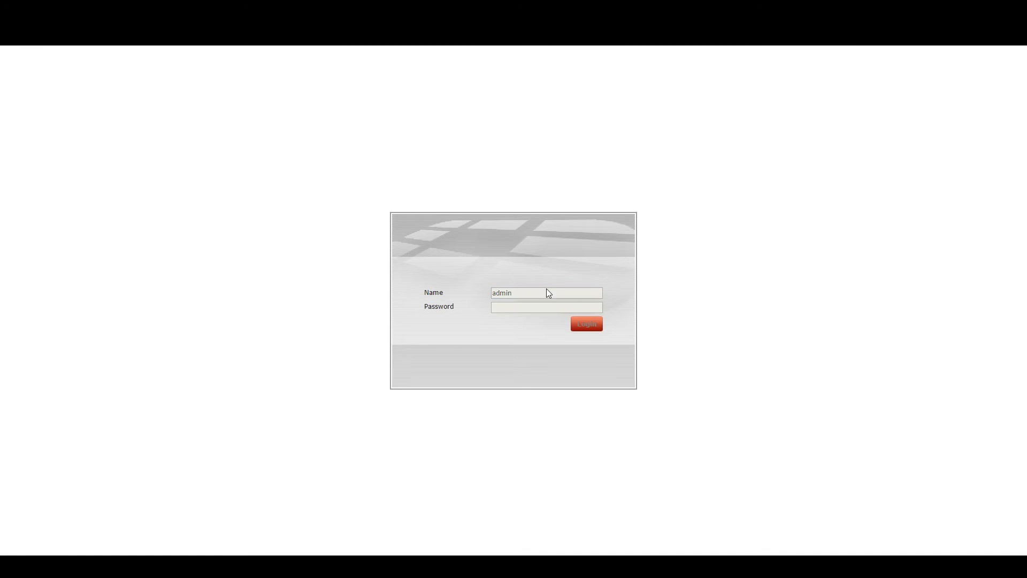
Step: Log in to the FortiGate web GUI as read-only and dismiss the licence notice
key(Return)
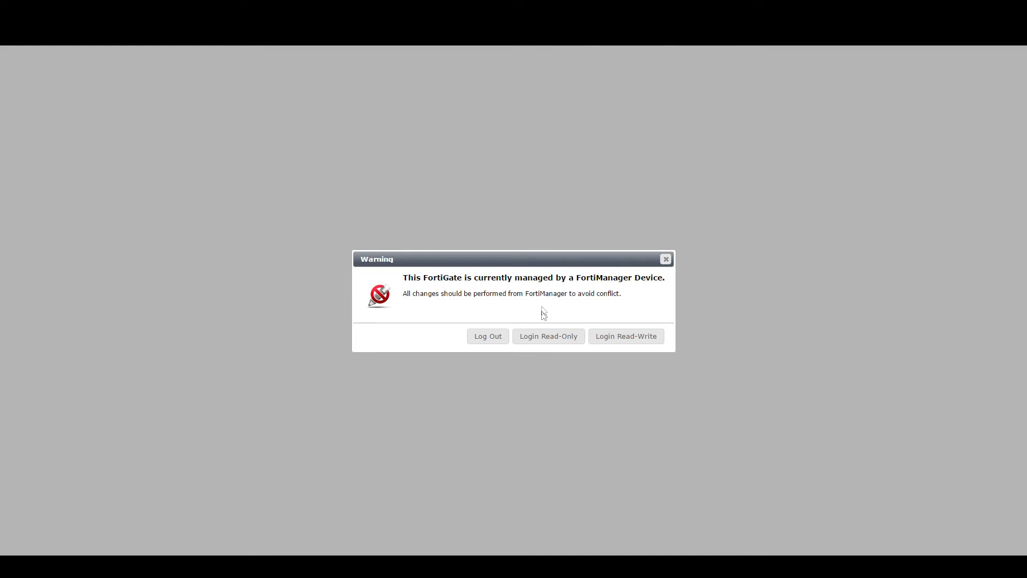
click(543, 344)
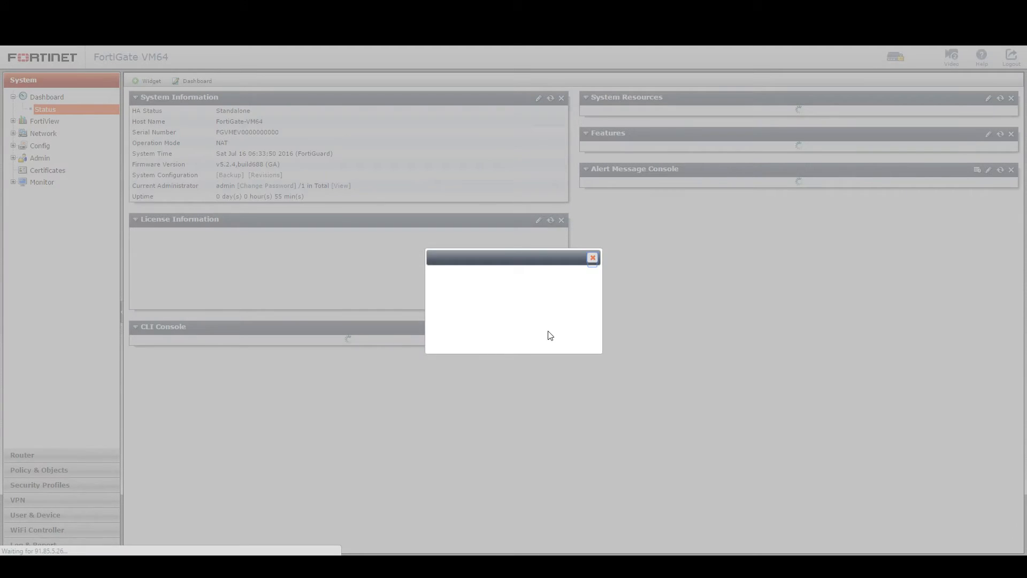
click(633, 350)
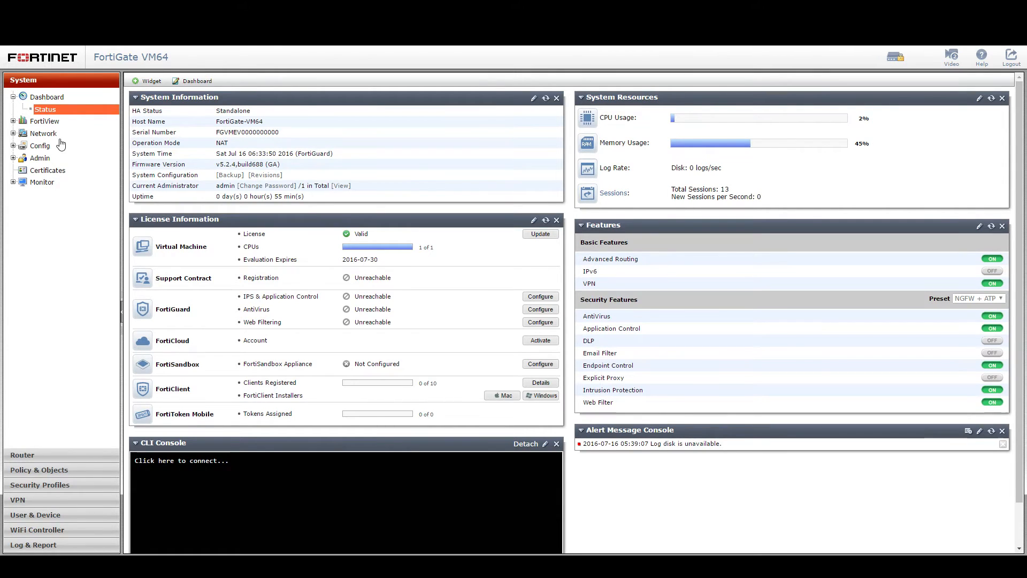
Step: Open System > Network > Interfaces and confirm port4 shows 172.16.0.1/255.255.255.0
click(42, 135)
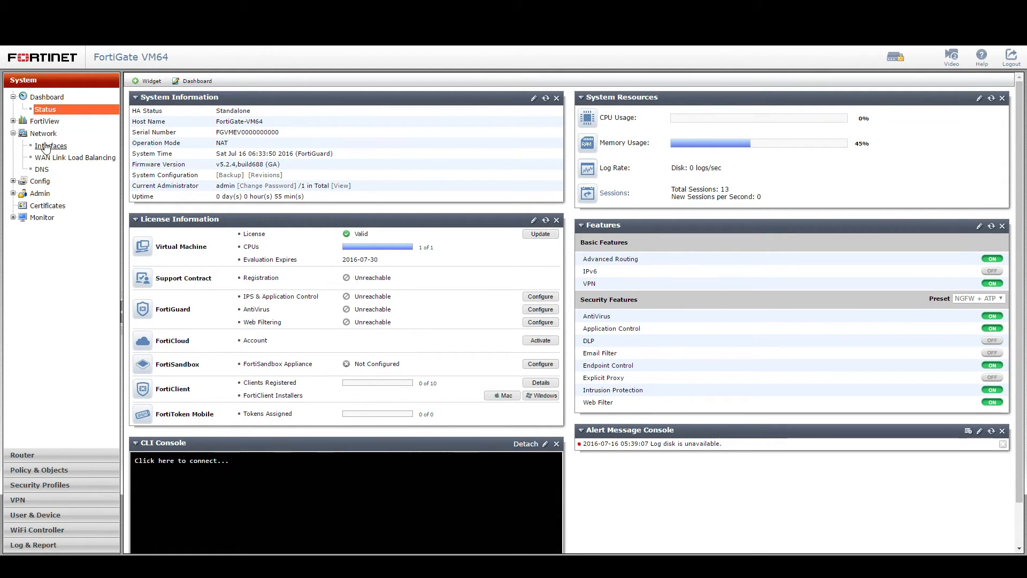
click(46, 148)
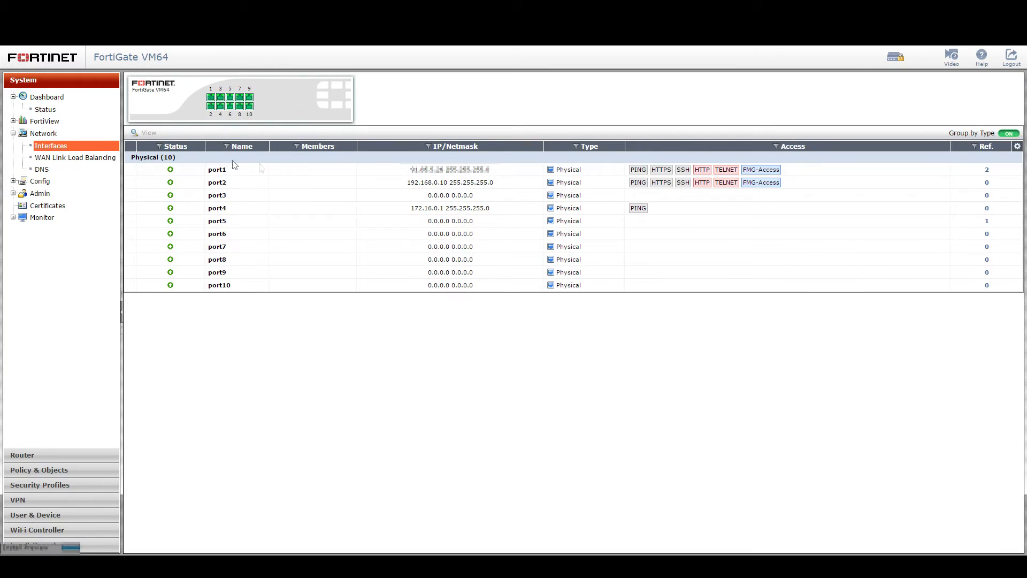
click(375, 210)
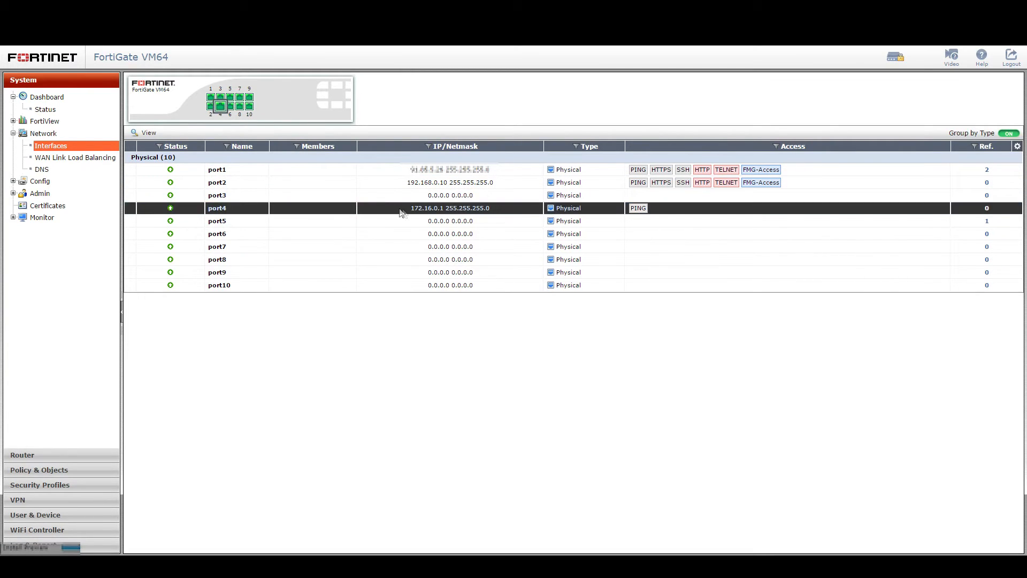
drag(410, 210, 507, 212)
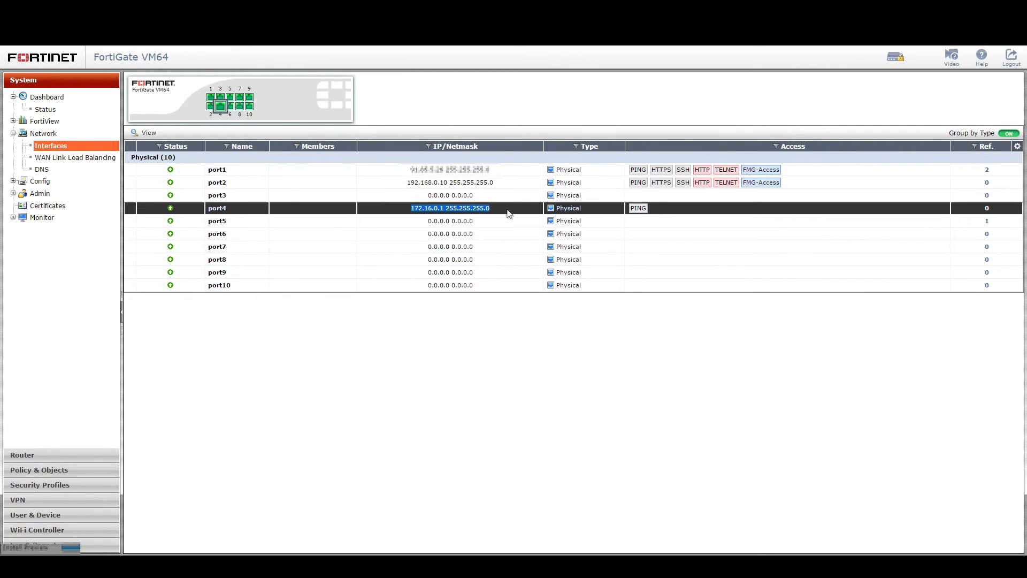
click(675, 214)
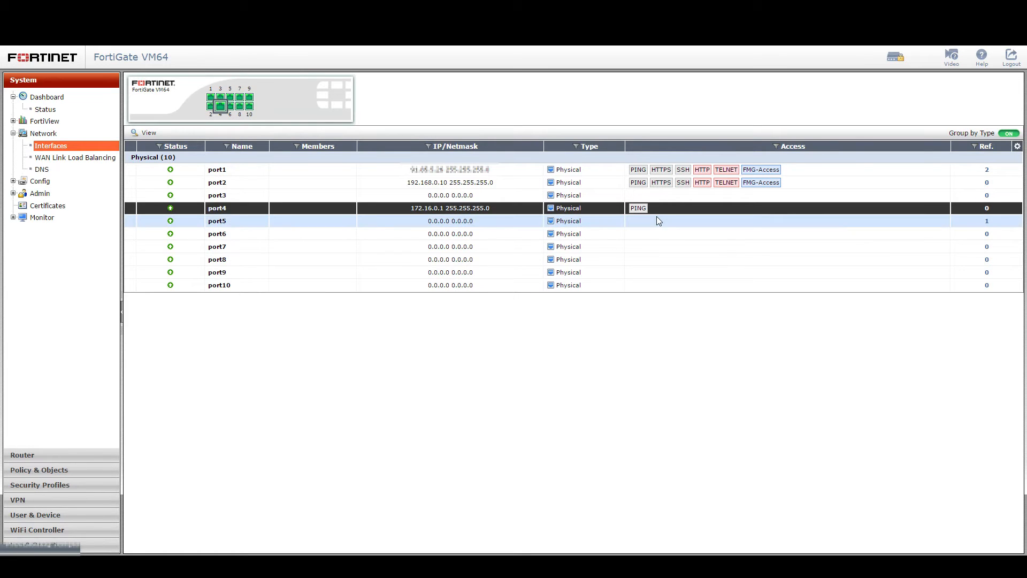
click(896, 55)
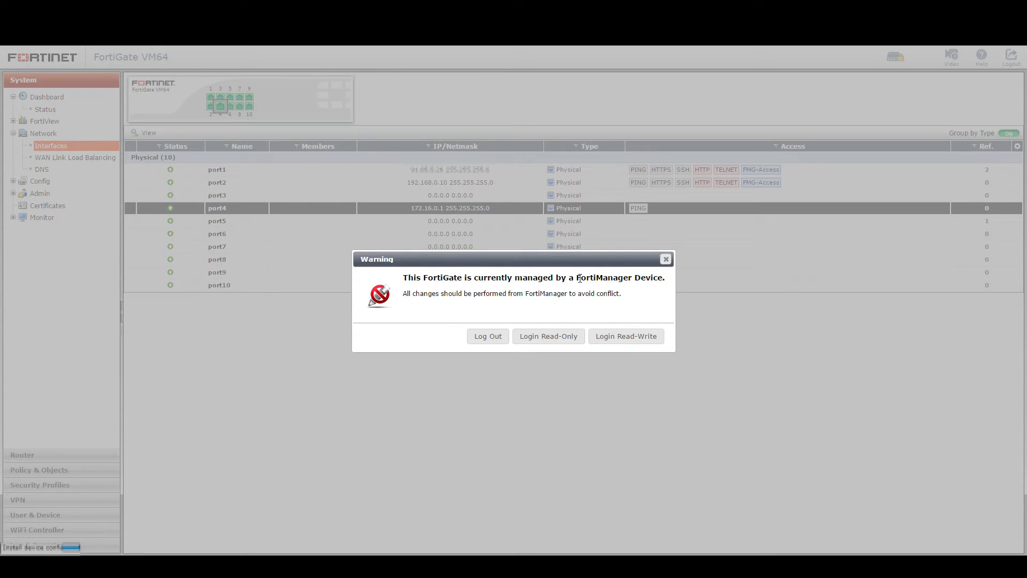
Step: Take read-write login and set port5 to 172.18.0.1/24 with HTTPS administrative access
click(619, 337)
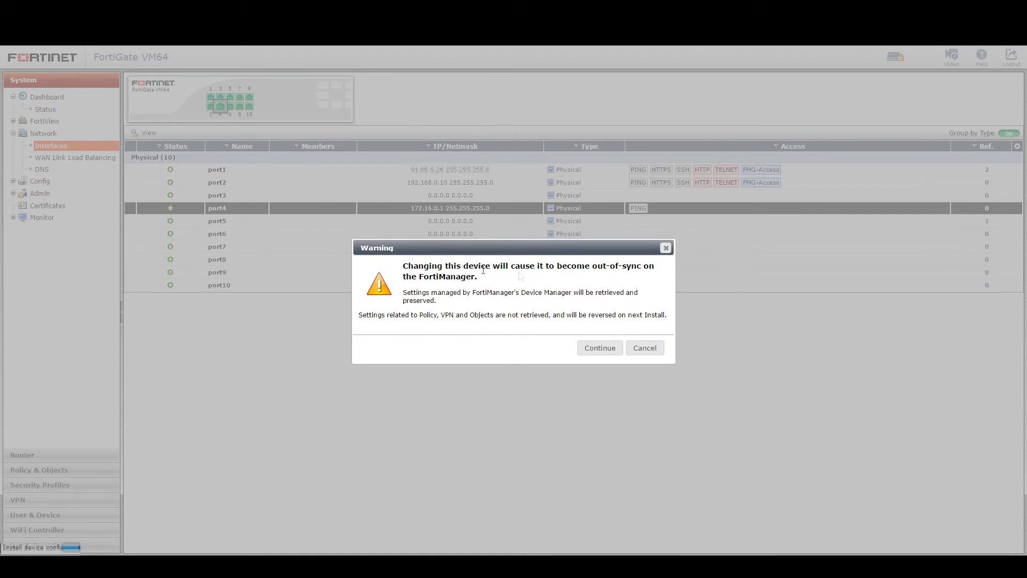
click(601, 349)
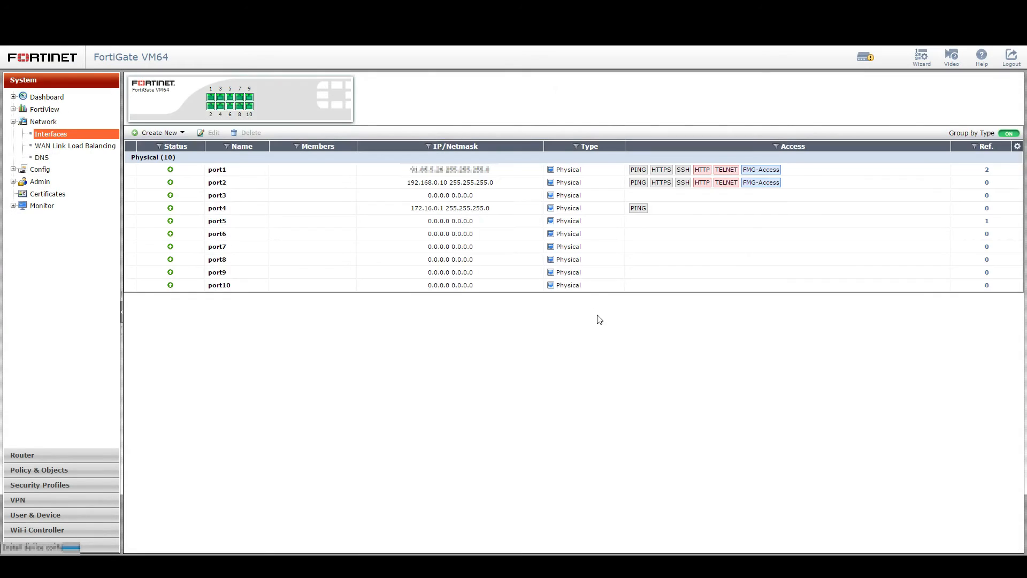
click(529, 221)
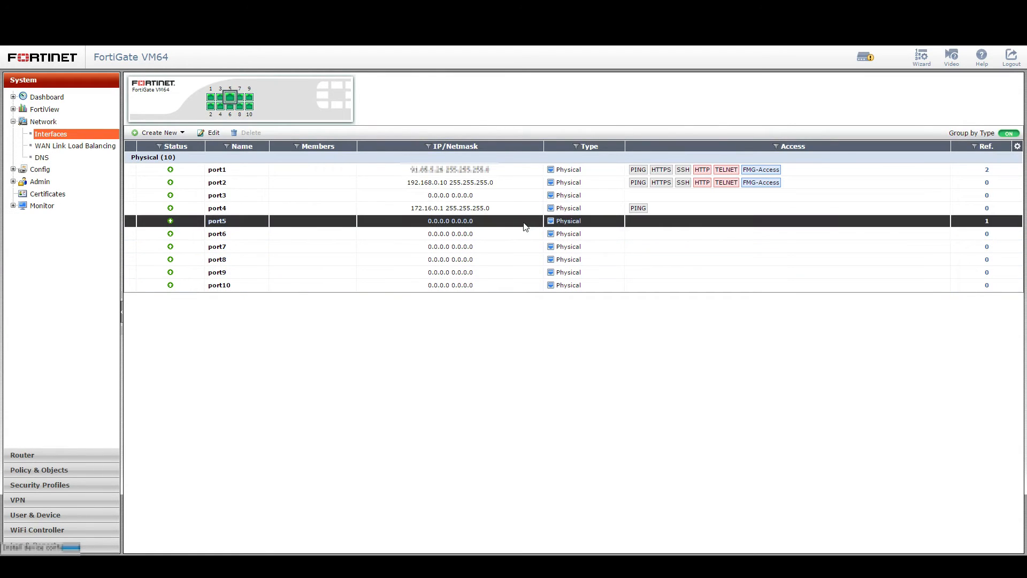
click(213, 132)
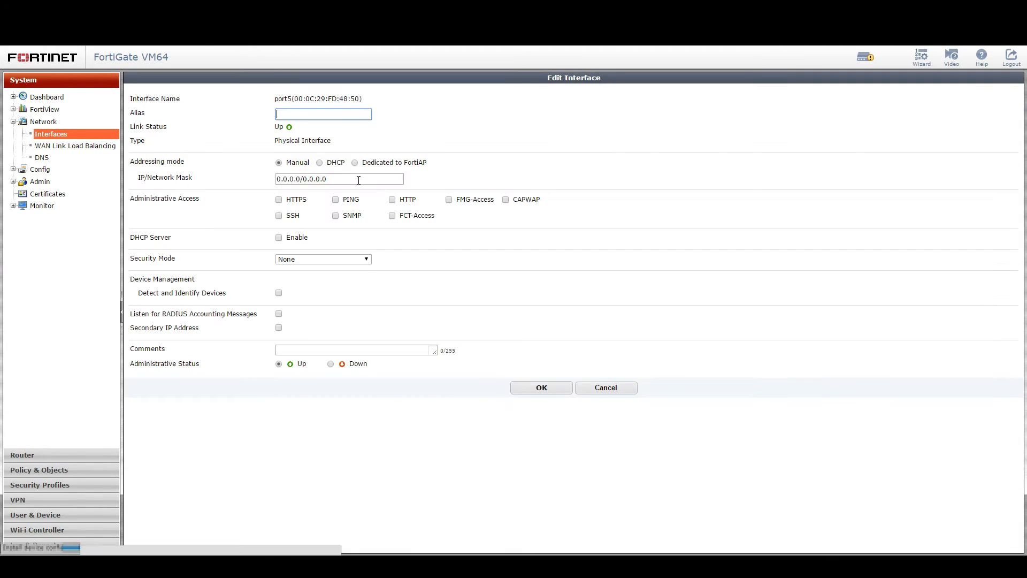
text(172.)
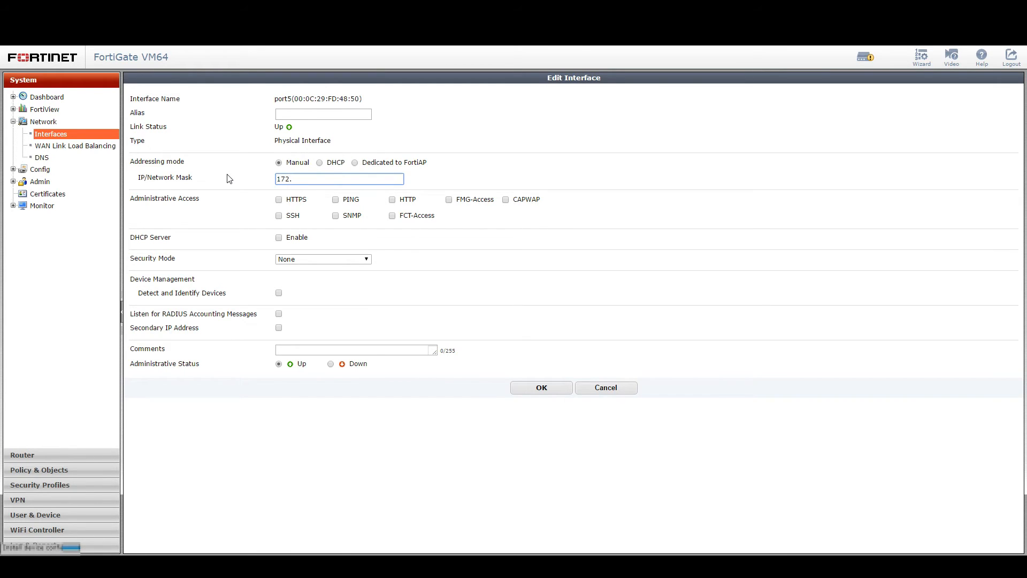
text(18.0.1/24)
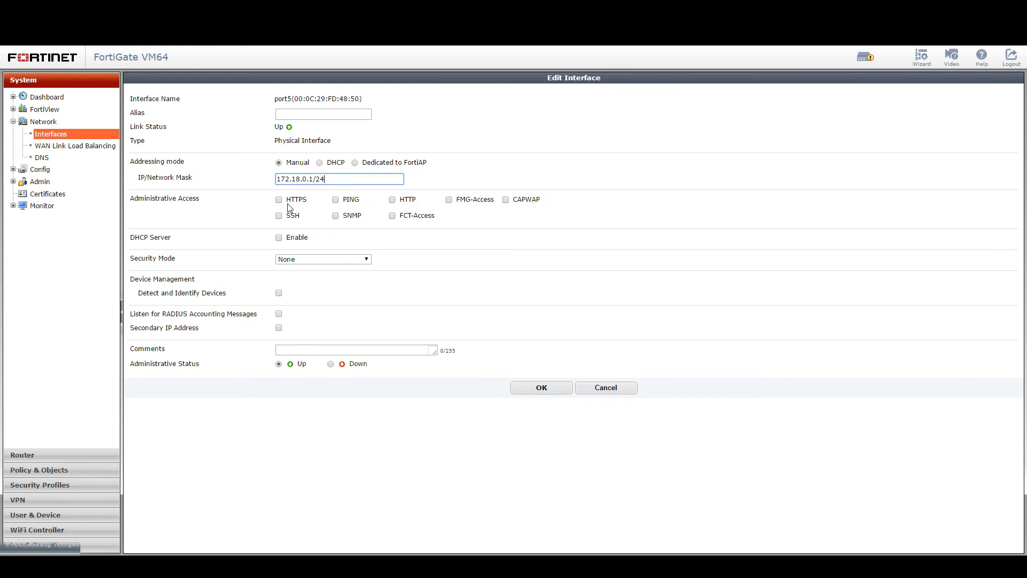
click(278, 200)
click(535, 387)
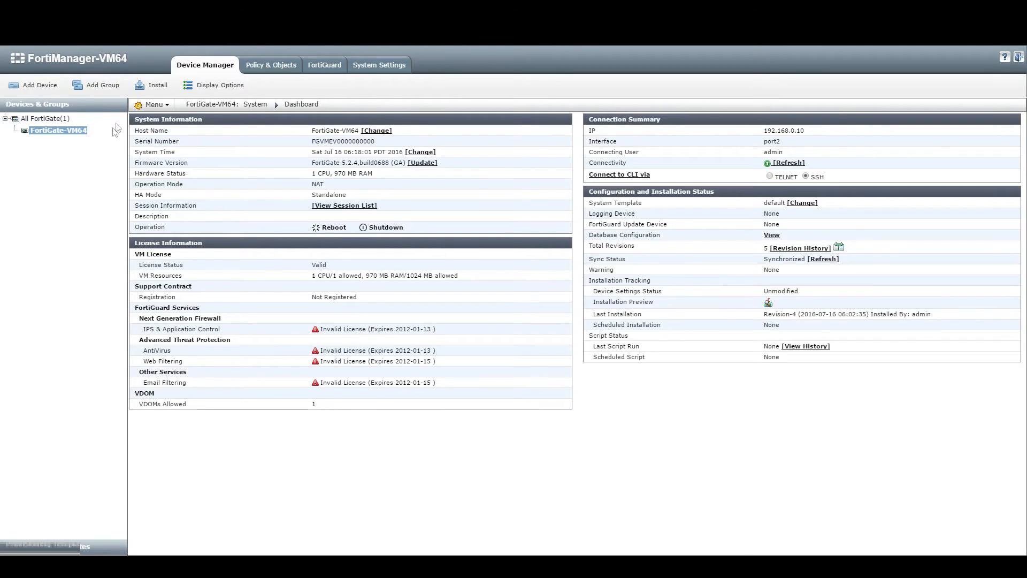
Step: Select FortiGate-VM64 and open its Revision History from the dashboard
click(76, 134)
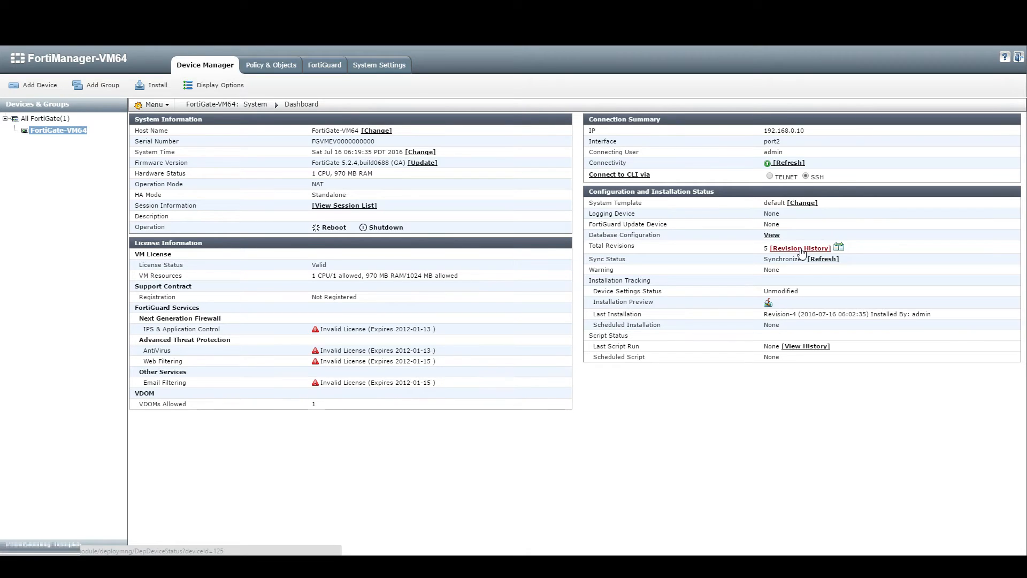
click(800, 248)
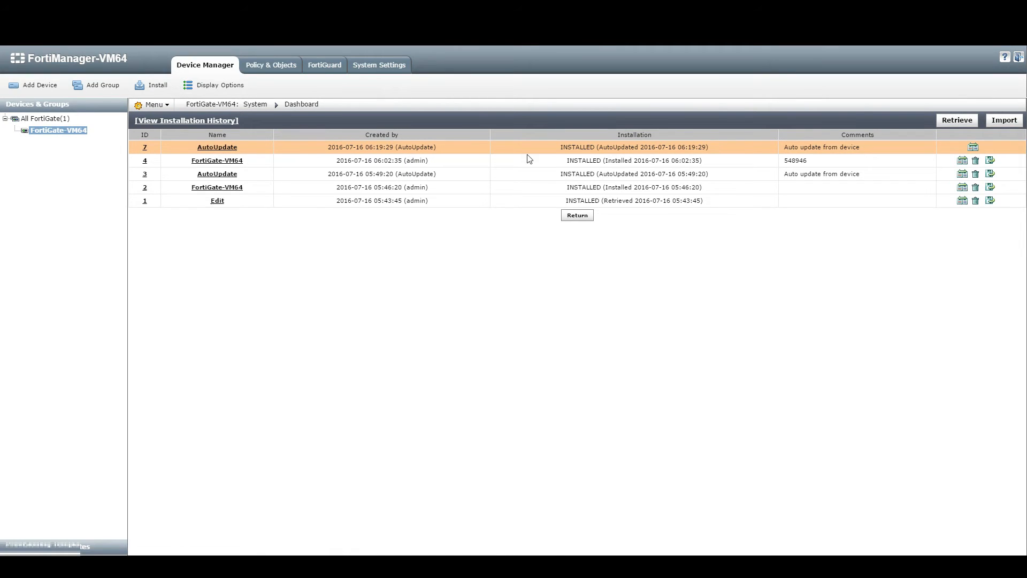
click(973, 148)
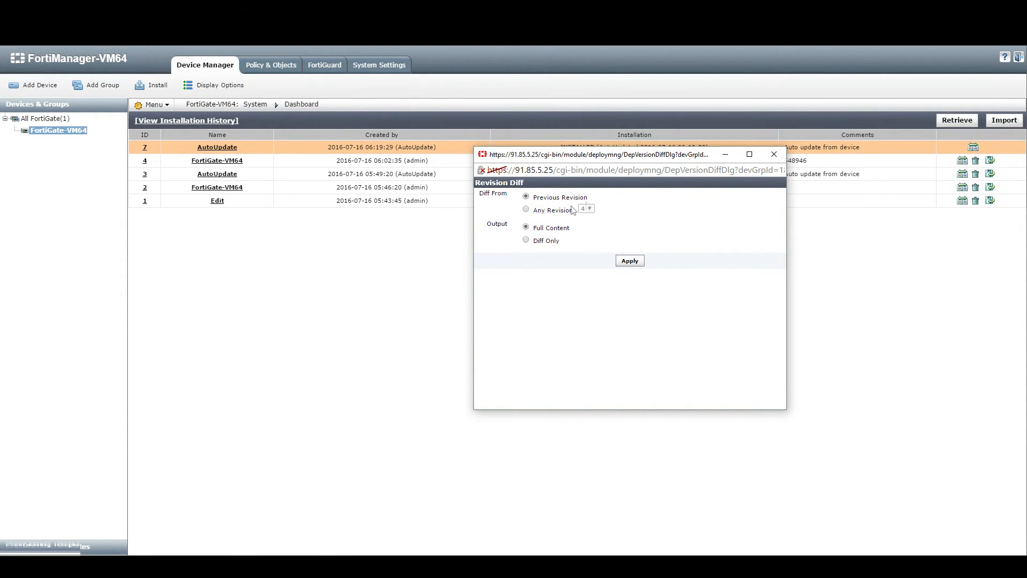
click(526, 242)
click(627, 263)
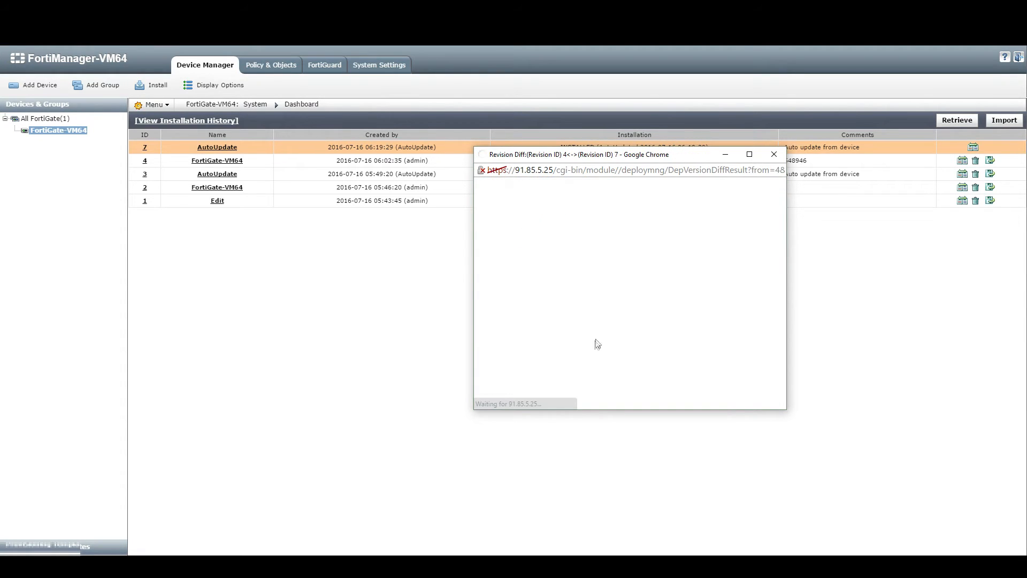
drag(635, 249, 743, 250)
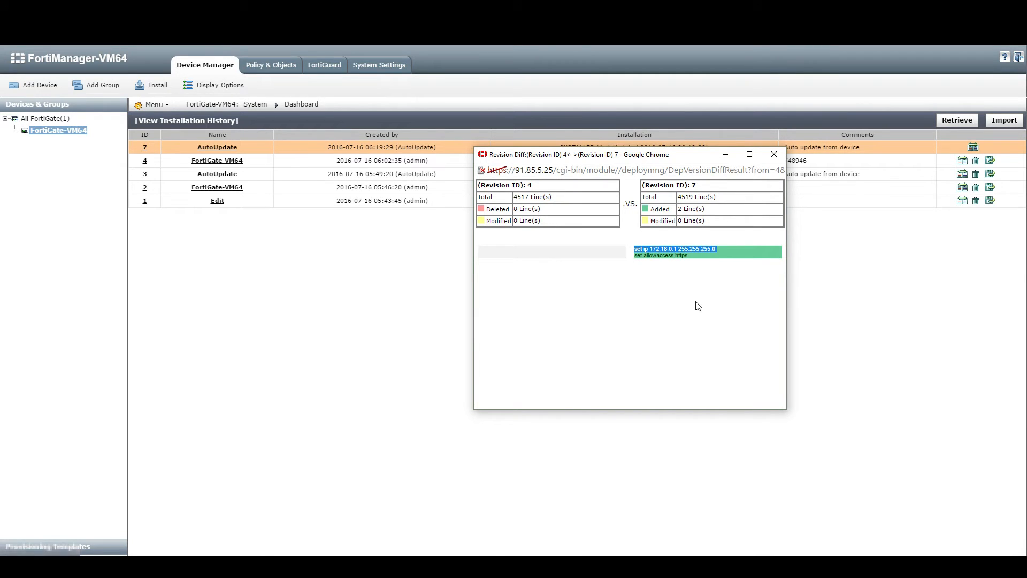
drag(692, 256, 645, 256)
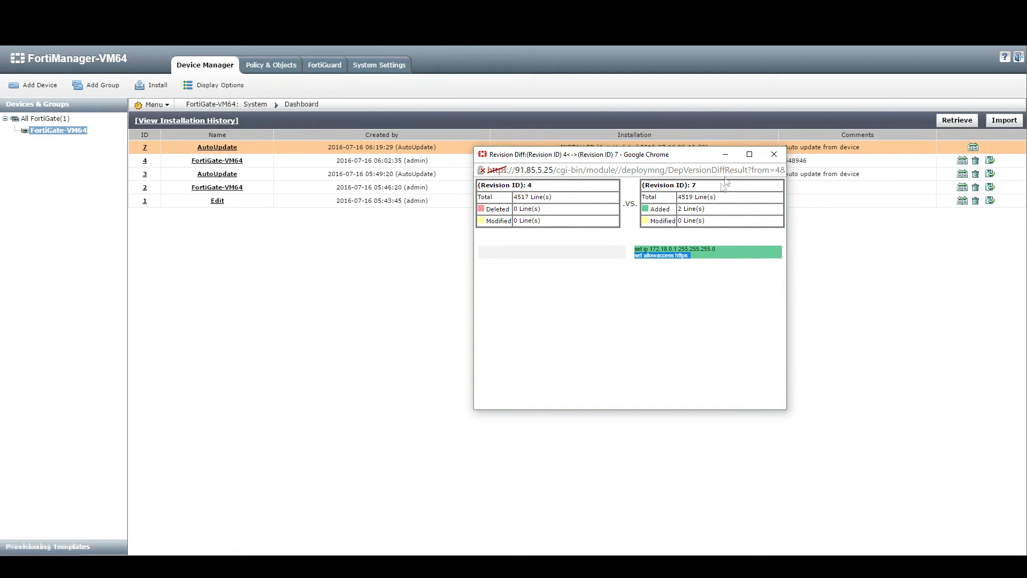
click(774, 154)
drag(336, 147, 944, 151)
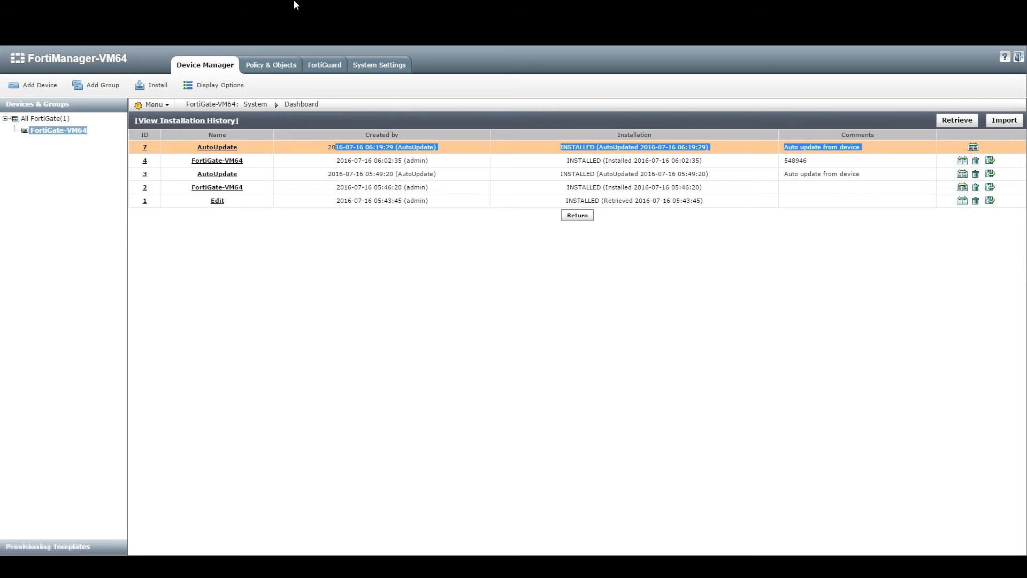
Step: Retrieve the device configuration and check revision 7's new status and 'Retrieve' comment
click(541, 298)
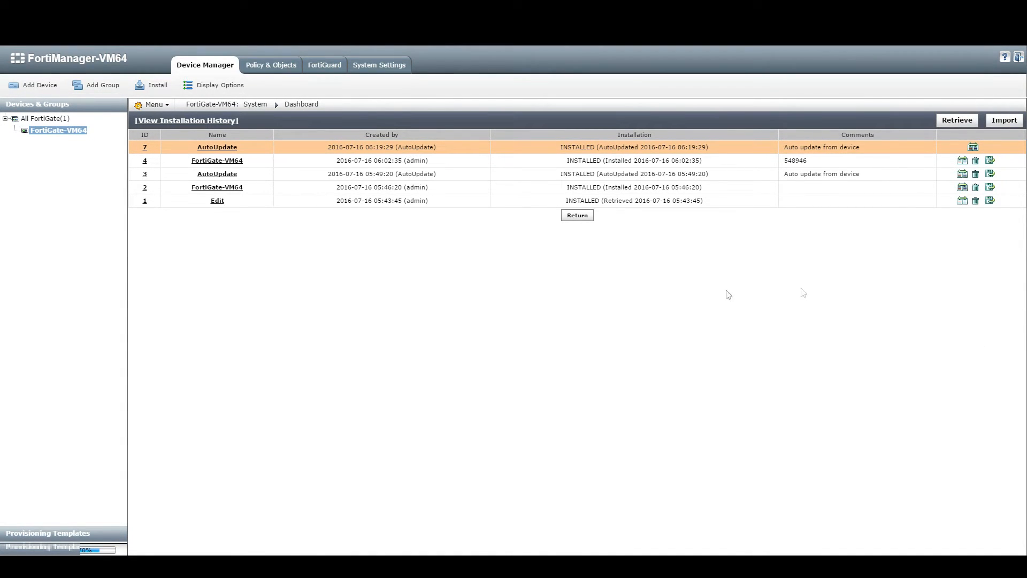
click(950, 121)
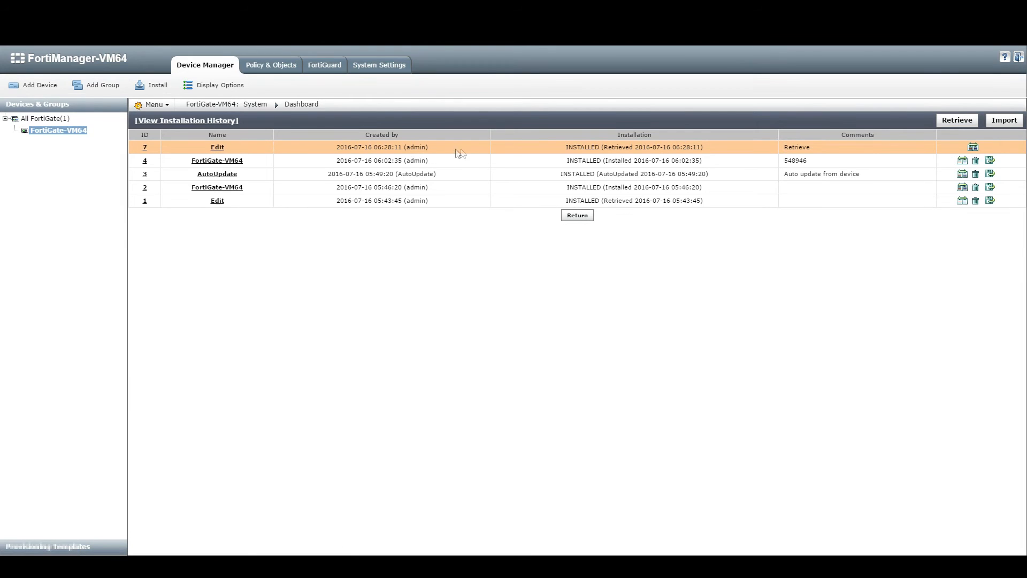
drag(568, 148, 629, 152)
drag(787, 147, 825, 146)
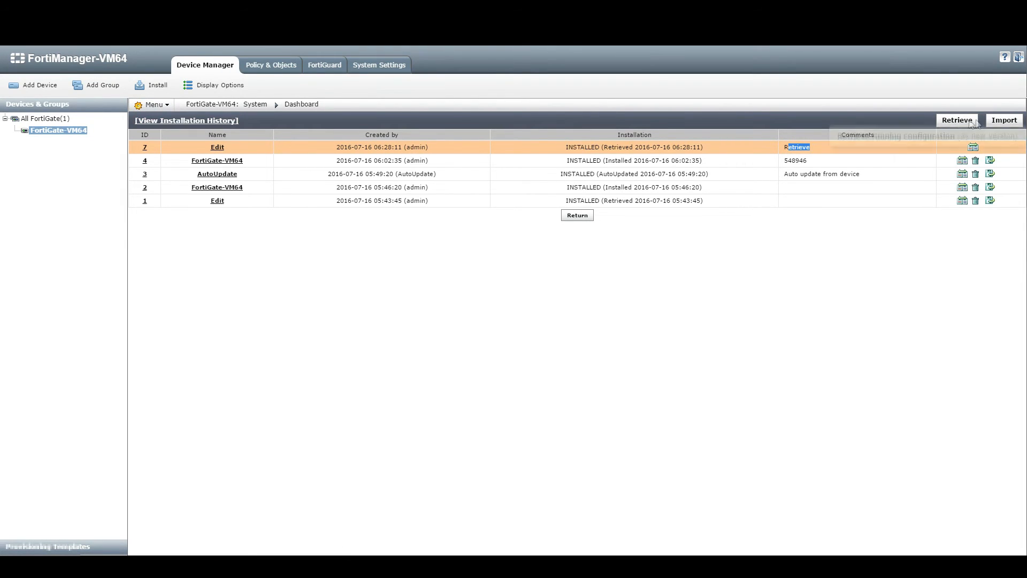
click(178, 120)
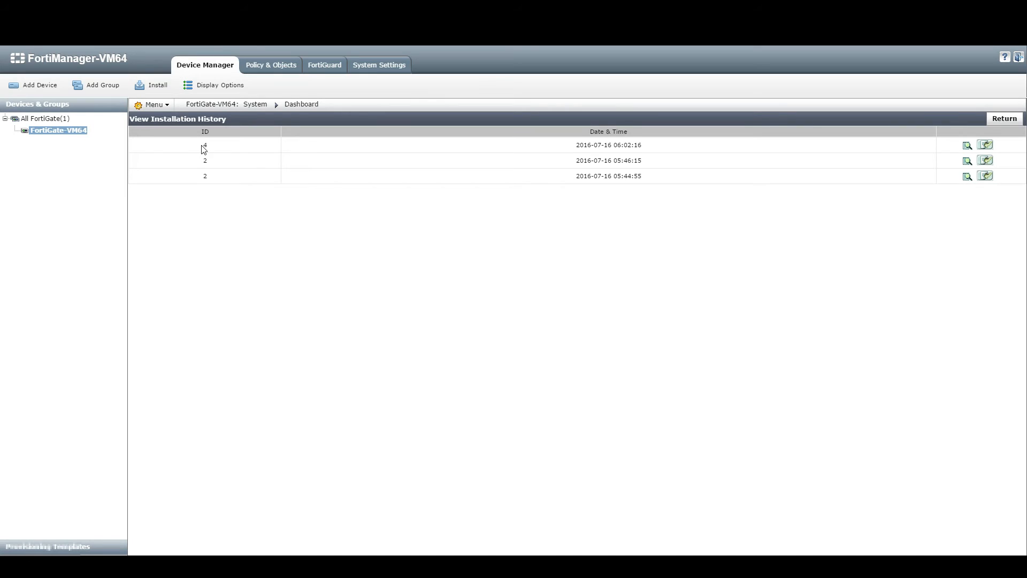
drag(627, 176, 645, 179)
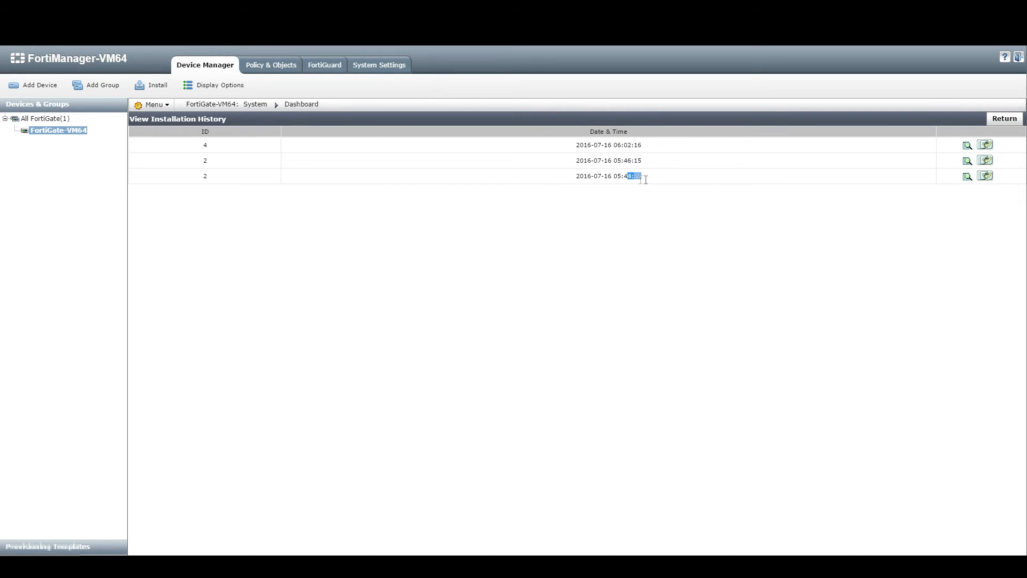
click(967, 147)
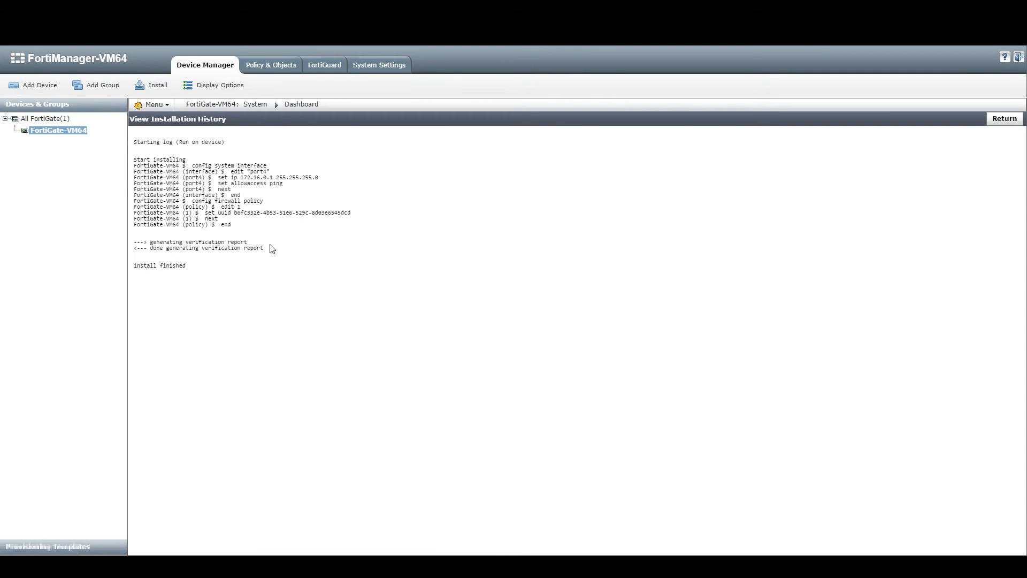
drag(134, 164, 261, 267)
click(262, 268)
drag(133, 170, 275, 244)
click(275, 245)
click(1002, 120)
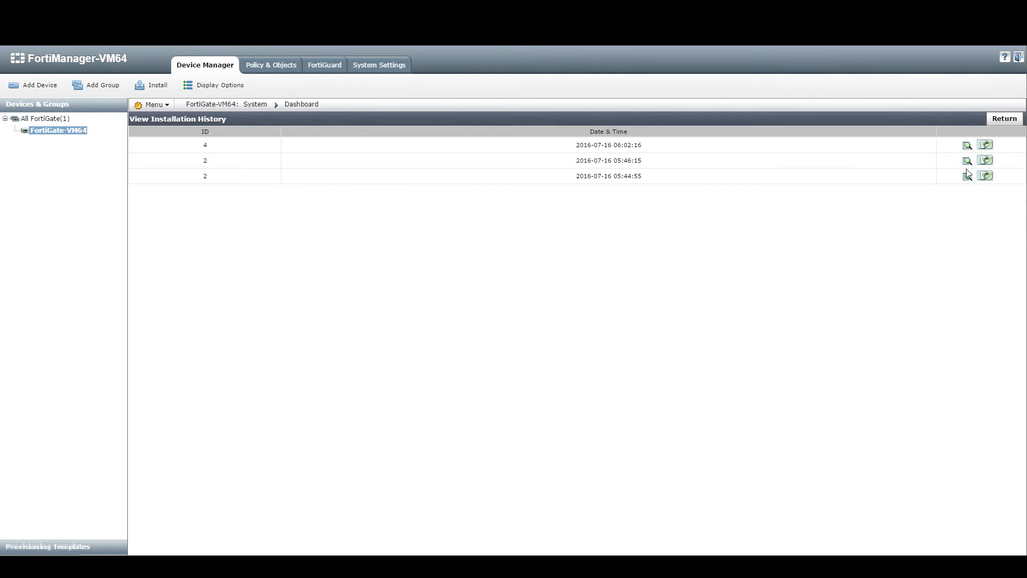
click(1008, 120)
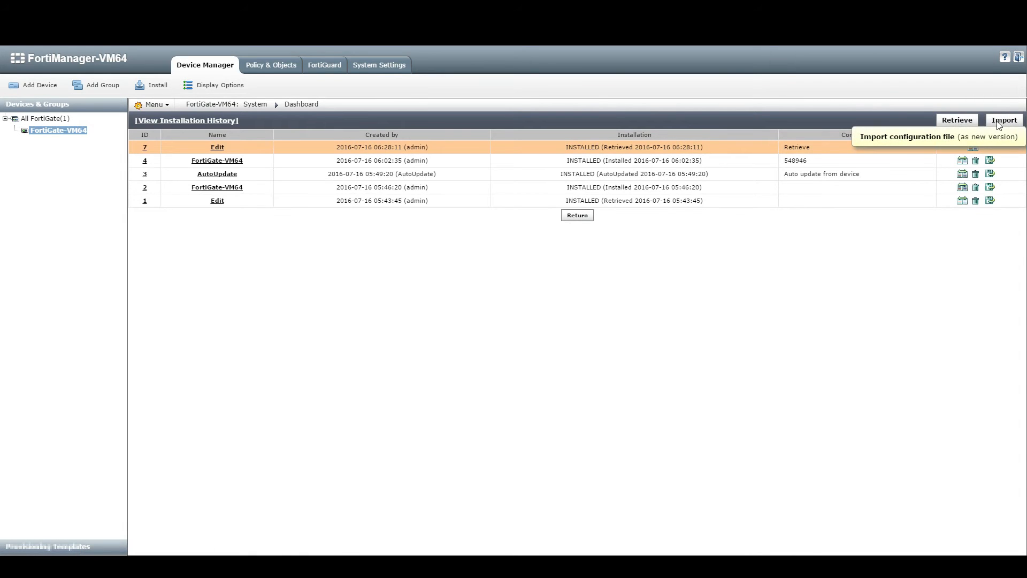
Step: Start importing a configuration file as a new version, untick File is Encrypted, and cancel the upload
click(1001, 124)
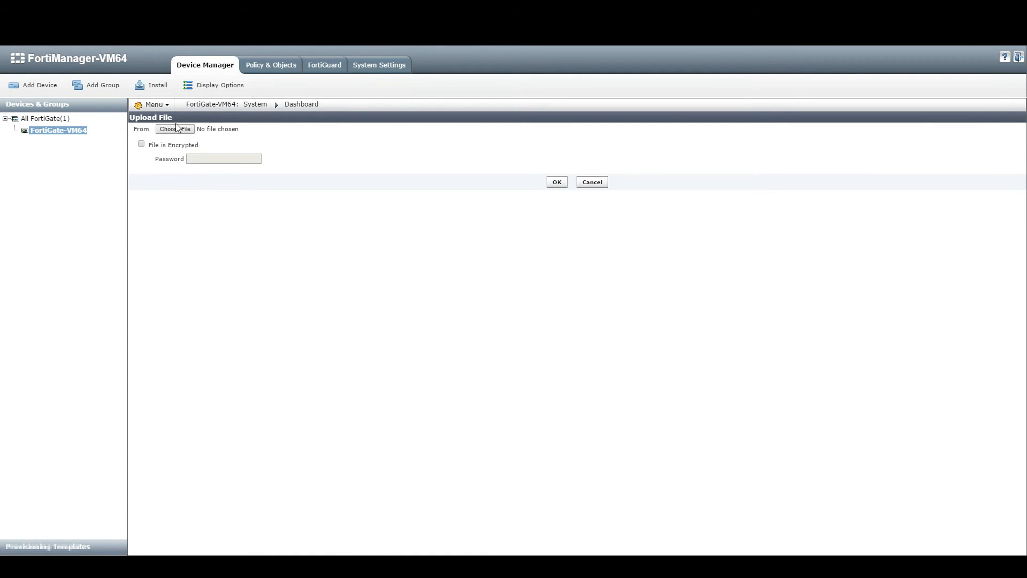
click(142, 144)
click(182, 159)
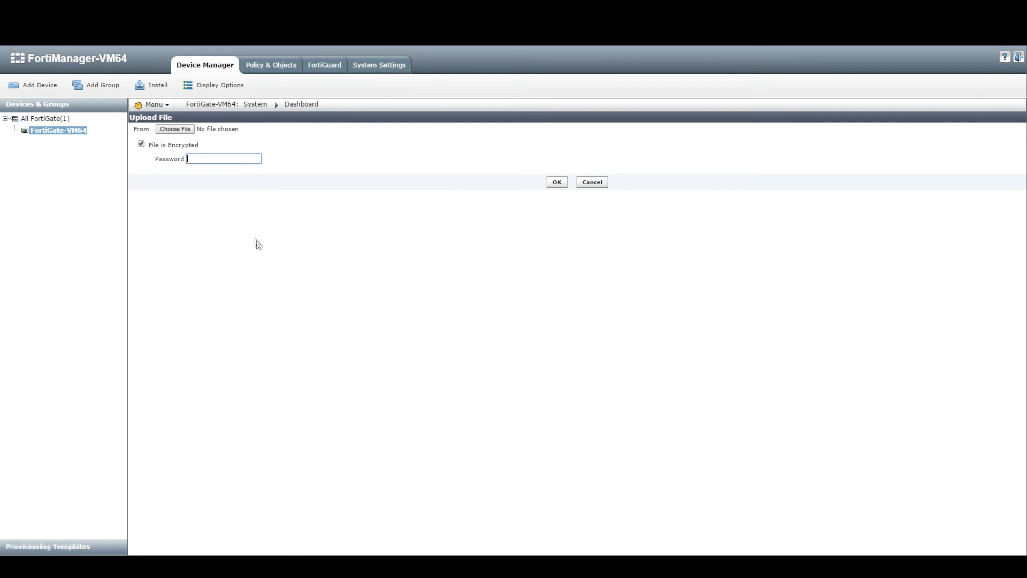
click(141, 144)
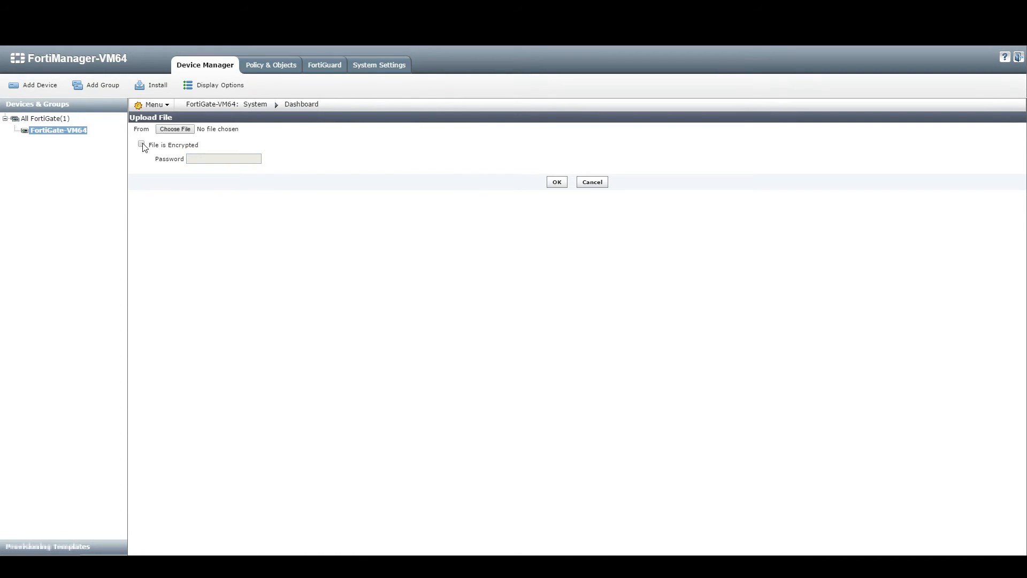
click(601, 184)
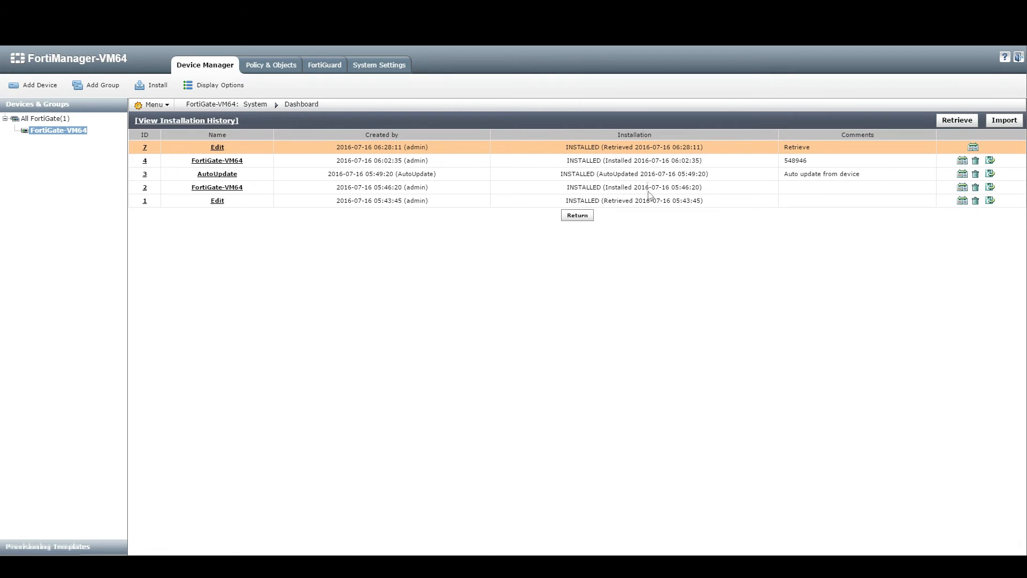
Step: Revert FortiGate-VM64 to revision 4 (comment 548946) and confirm the revert
drag(824, 163, 784, 166)
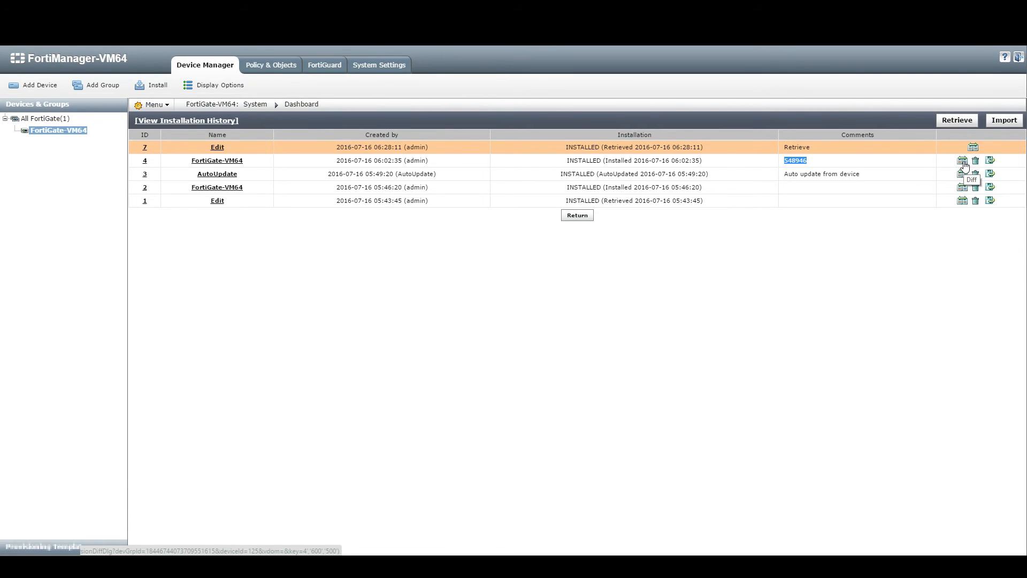
click(944, 164)
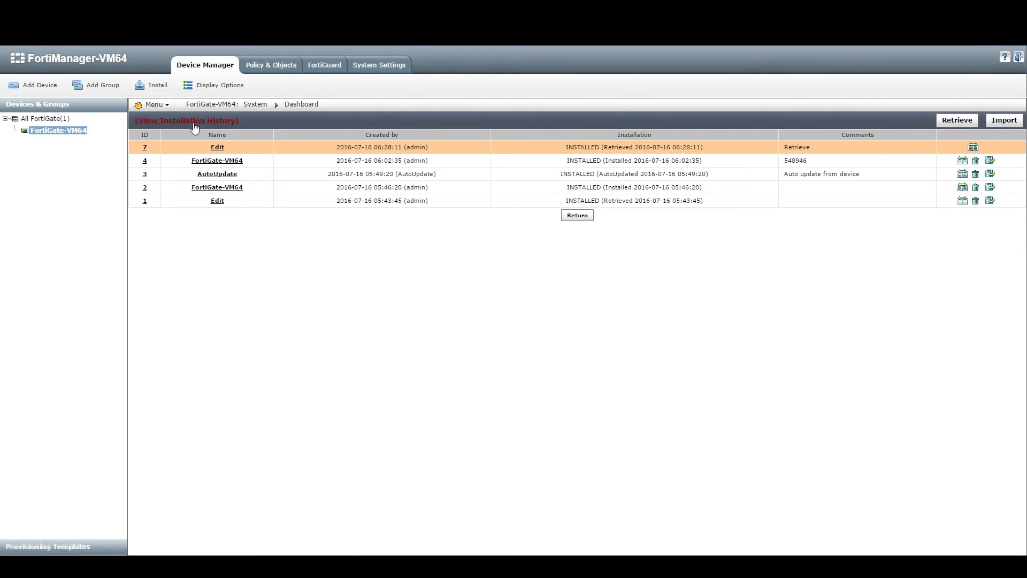
double_click(581, 160)
click(794, 160)
double_click(794, 160)
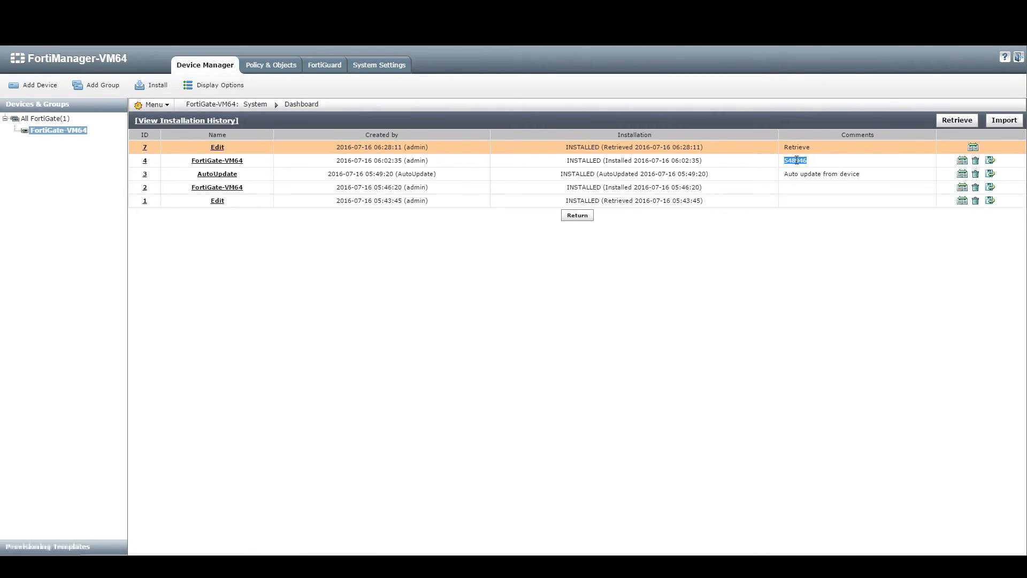
click(990, 159)
click(557, 100)
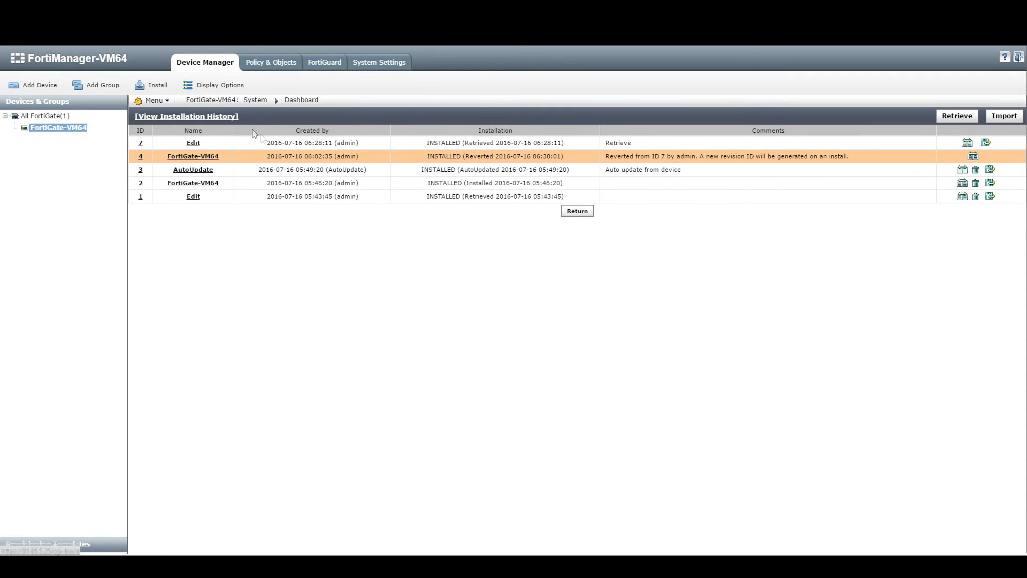
Step: Install Device Settings (only) to FortiGate-VM64 after previewing the port5 unset commands
click(157, 86)
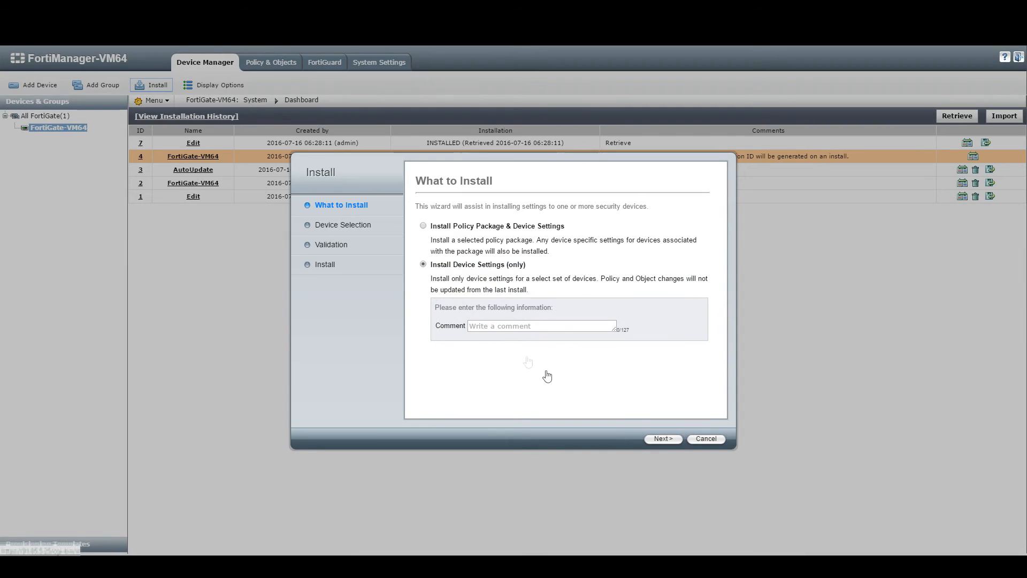
click(661, 439)
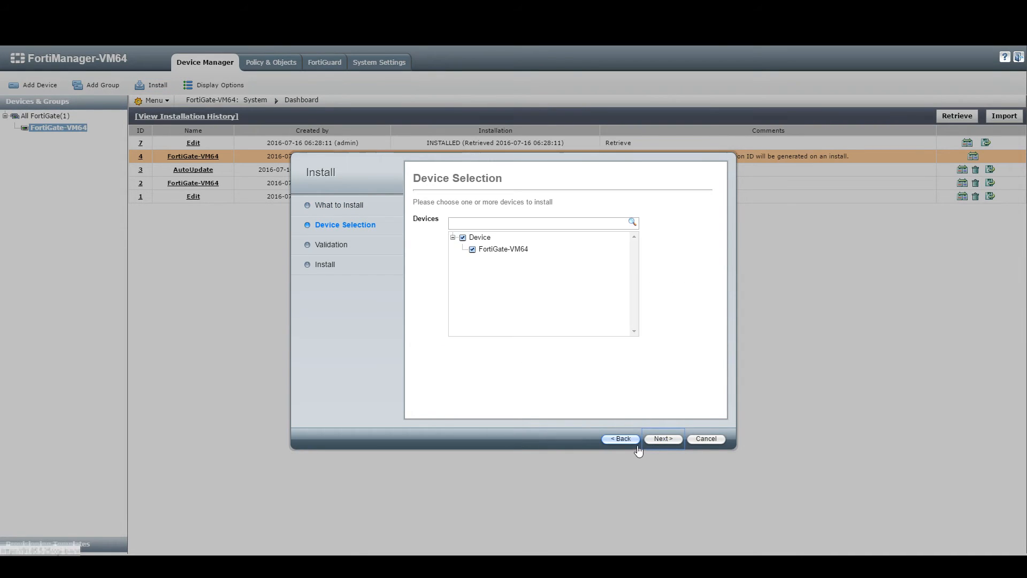
click(662, 441)
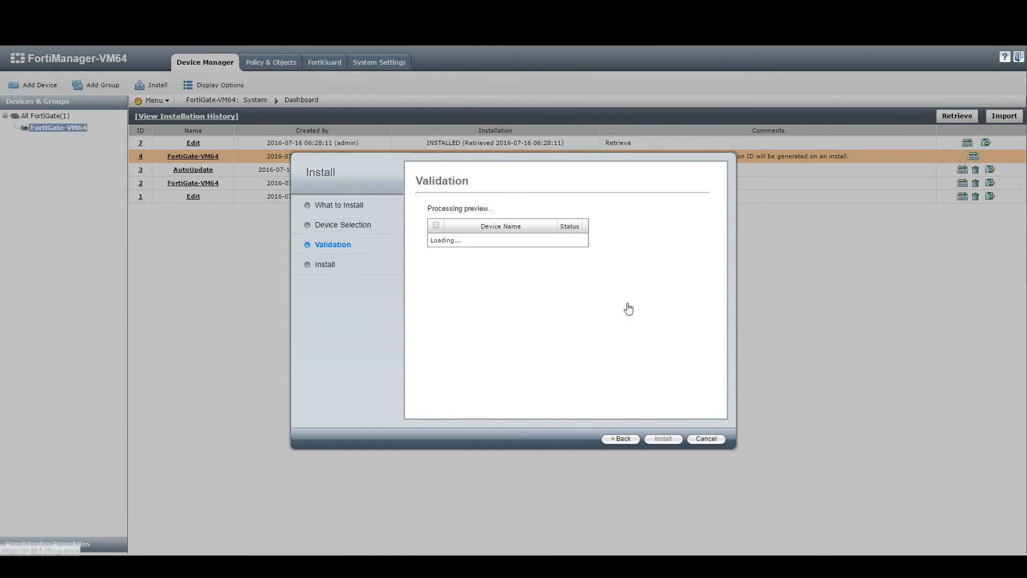
click(604, 234)
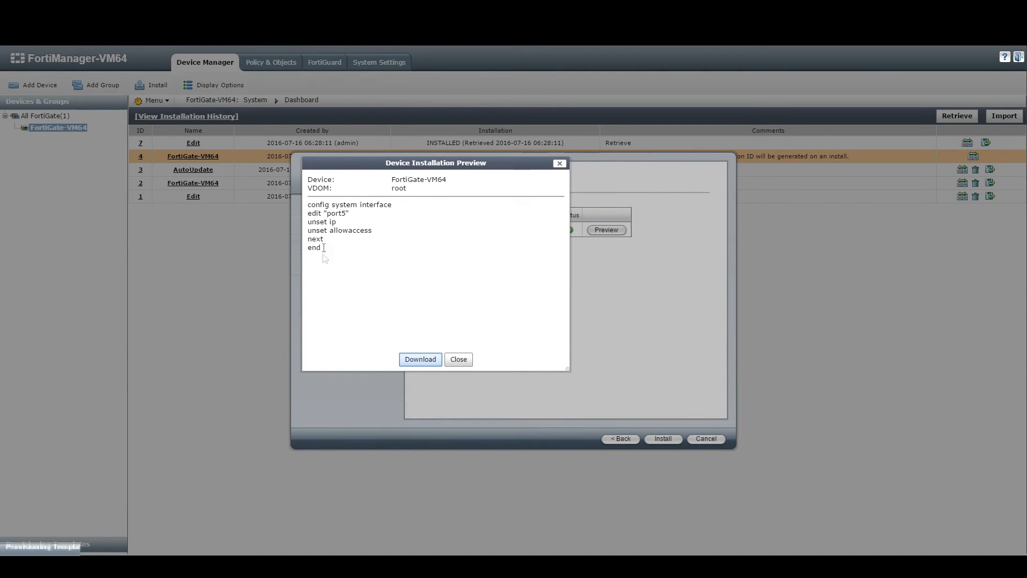
mouse_move(317, 214)
mouse_down()
mouse_move(347, 214)
mouse_move(349, 230)
mouse_move(376, 233)
mouse_move(322, 214)
mouse_up()
click(348, 214)
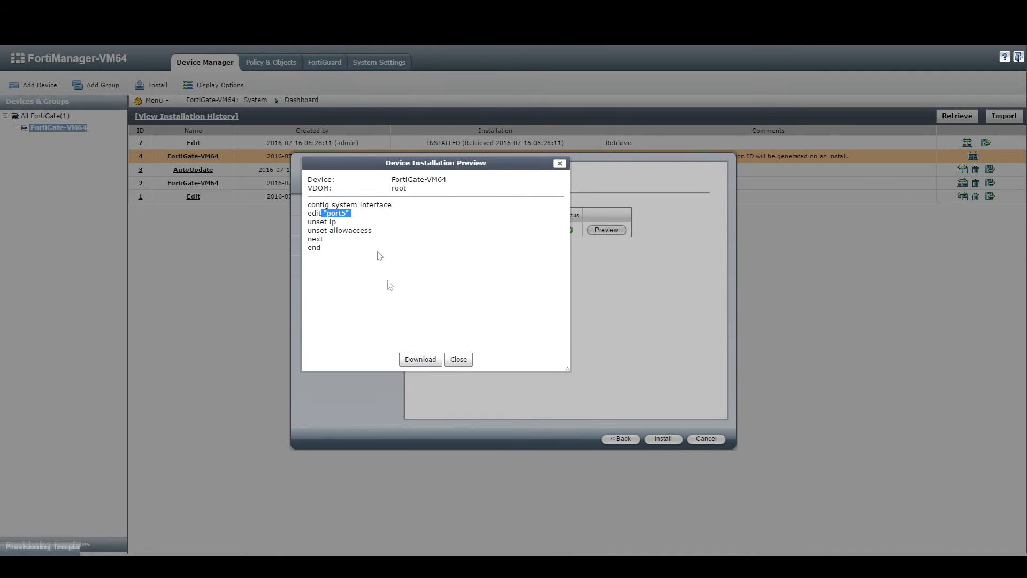
click(467, 364)
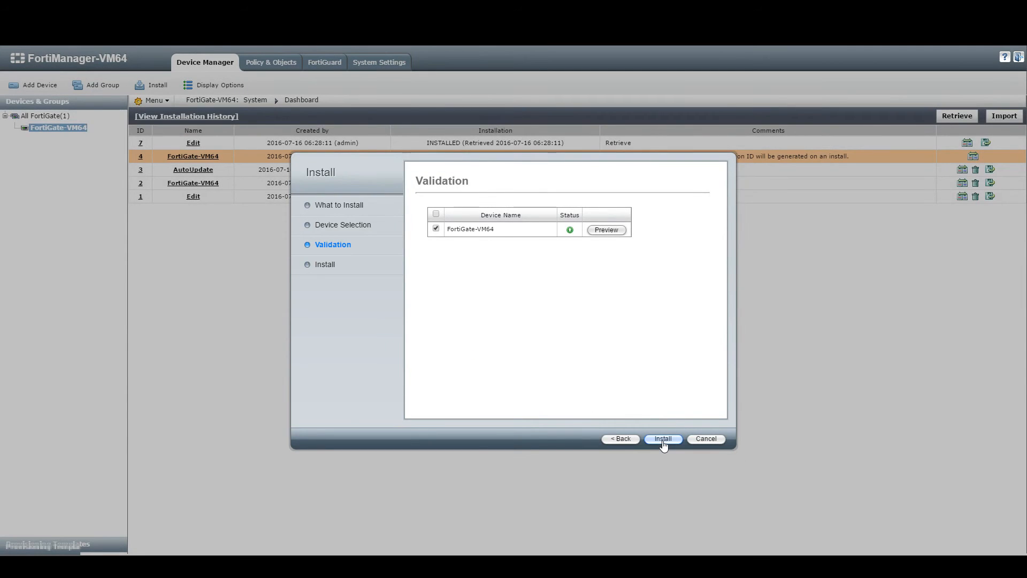
click(712, 442)
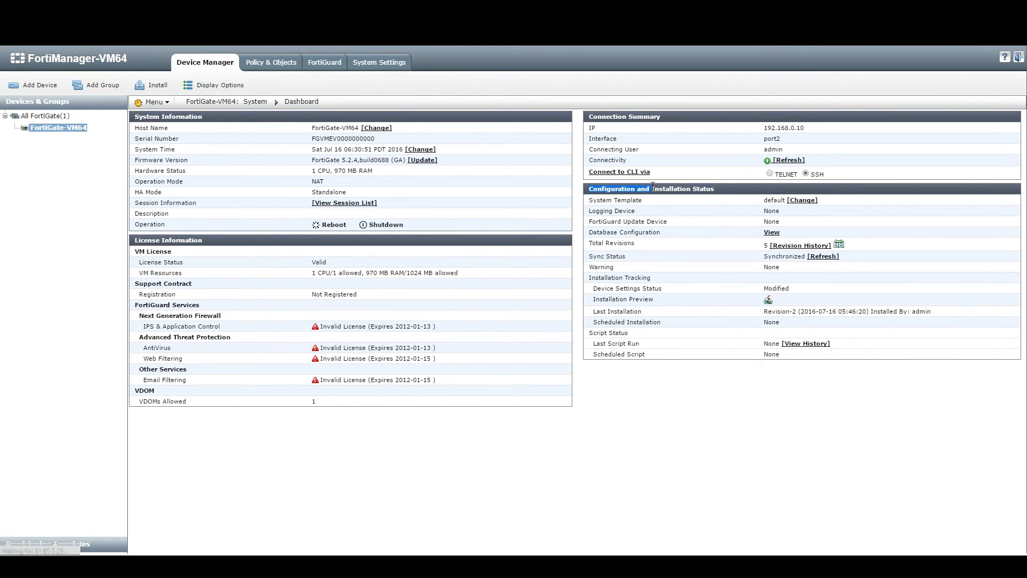
click(799, 245)
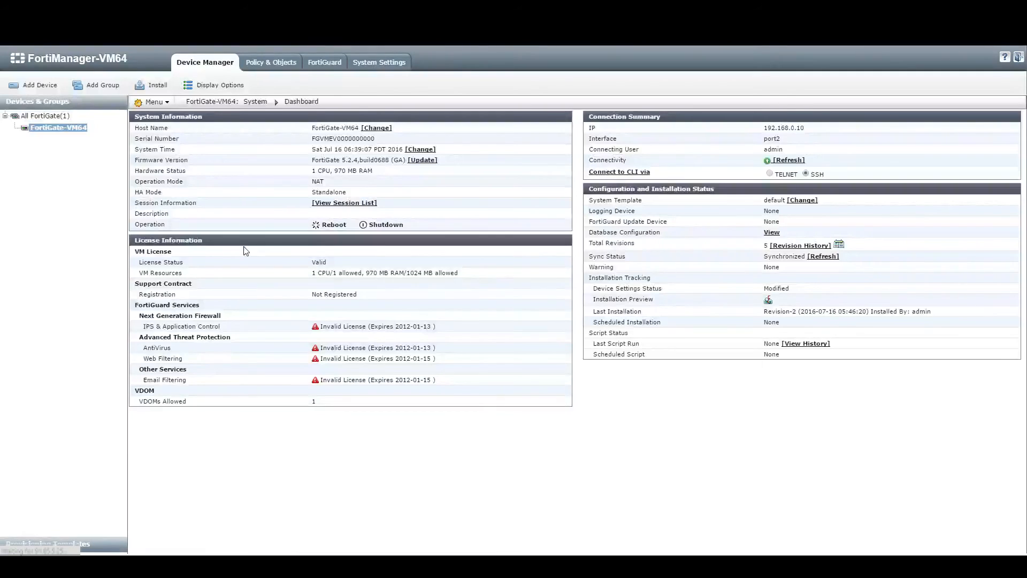
Step: Create a new system provisioning template named Test from the default template's menu
click(47, 544)
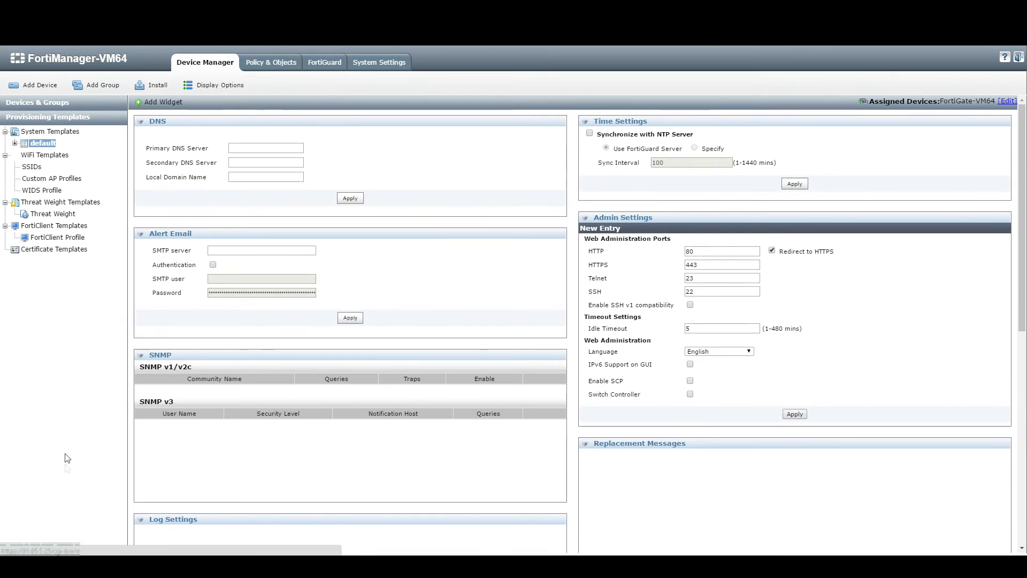
click(49, 107)
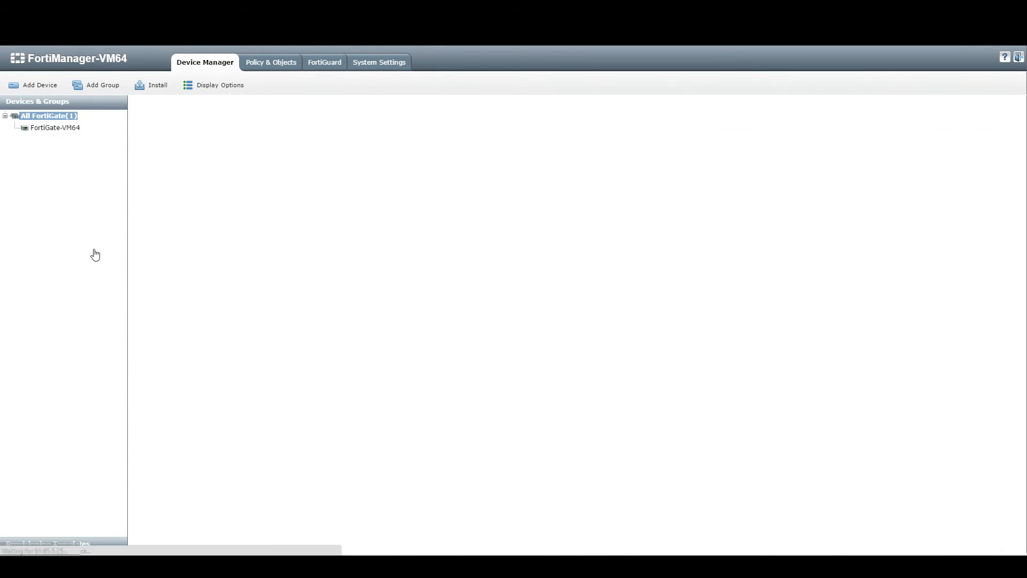
click(81, 543)
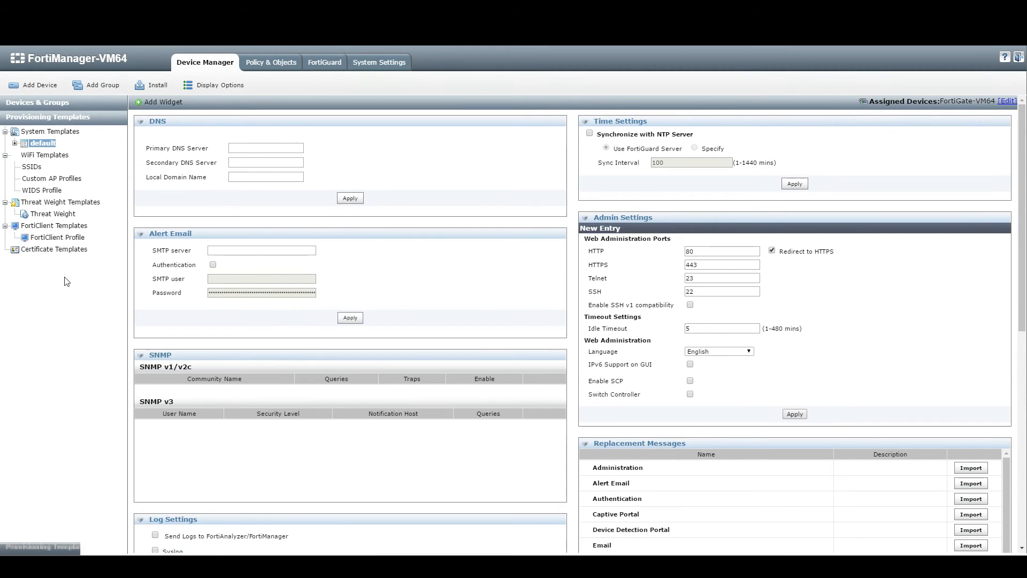
right_click(36, 147)
click(47, 149)
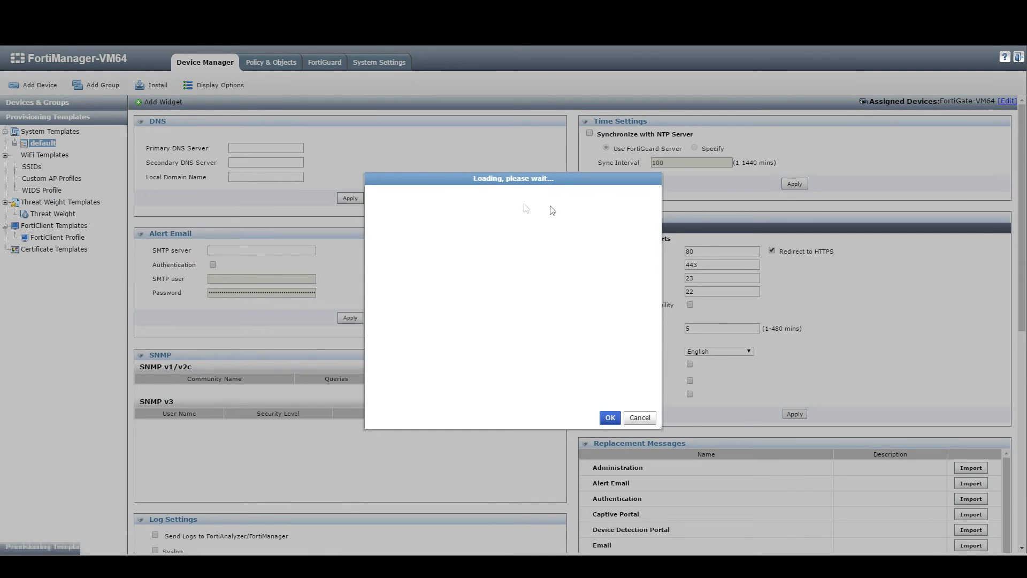
click(488, 281)
text(Test)
click(610, 334)
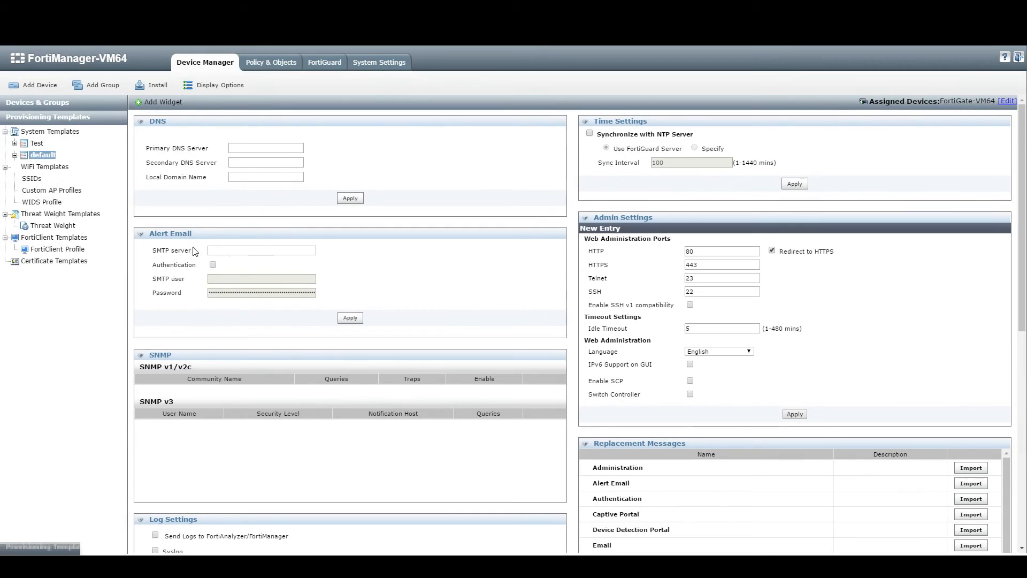
Step: Open the Test template's settings and begin entering the primary DNS server 8.8.8
click(37, 143)
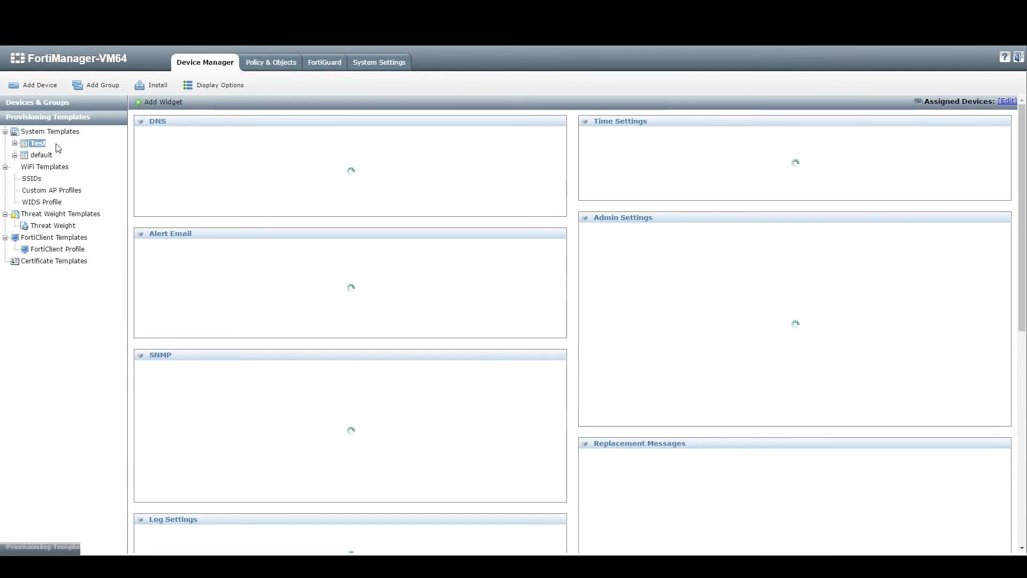
click(164, 102)
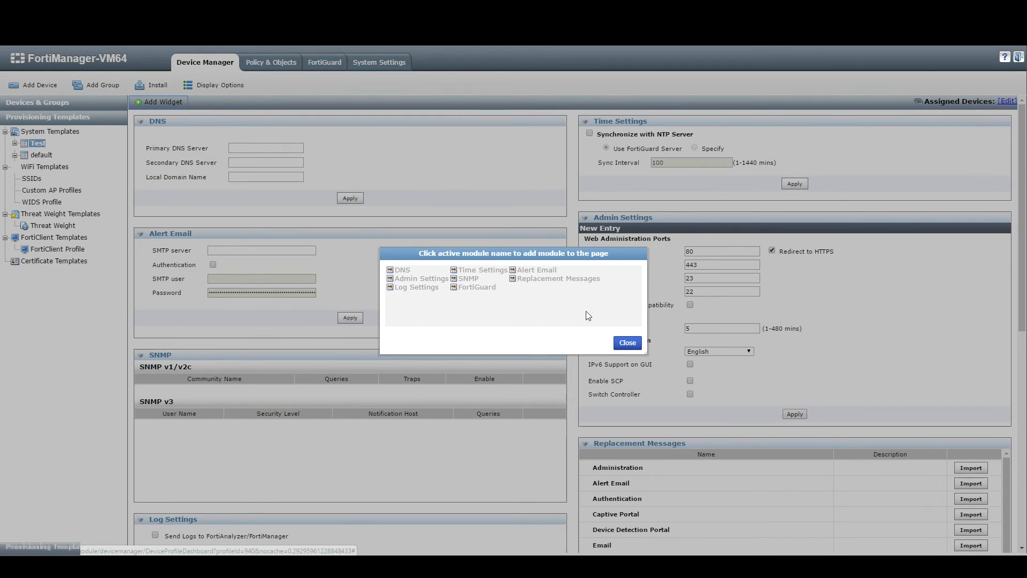
click(628, 343)
click(260, 146)
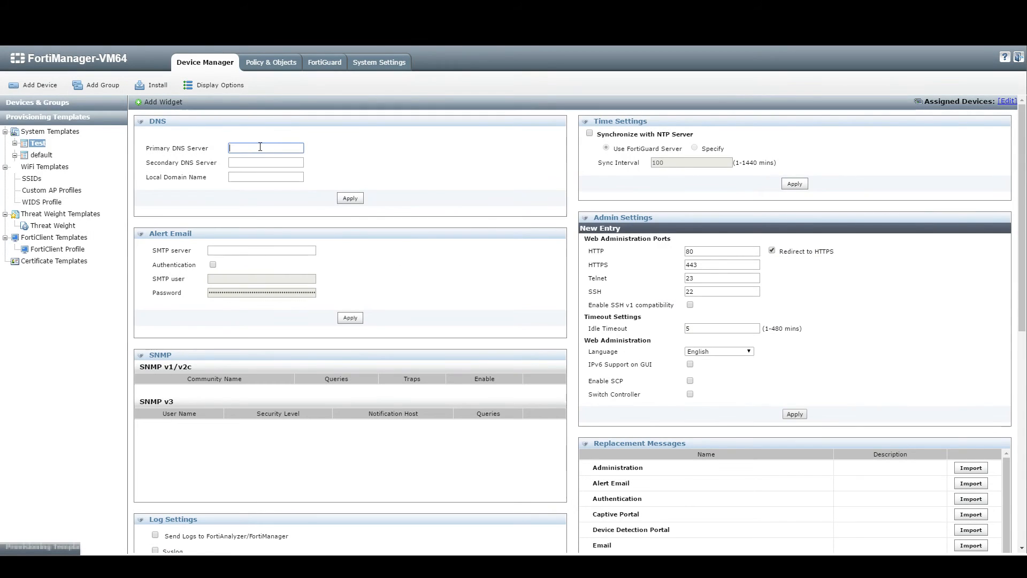
text(8.8.8.8)
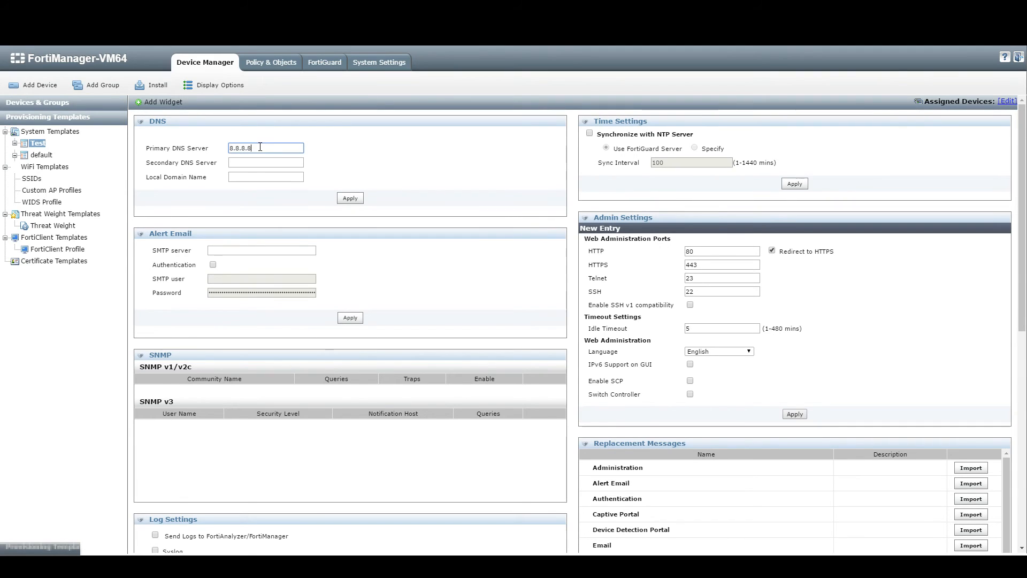
Step: Finish the DNS settings with 8.8.8.8, 8.8.4.4 and local domain example.com, and apply
key(Tab)
key(Tab)
click(256, 160)
key(BackSpace)
click(261, 172)
text(example.com)
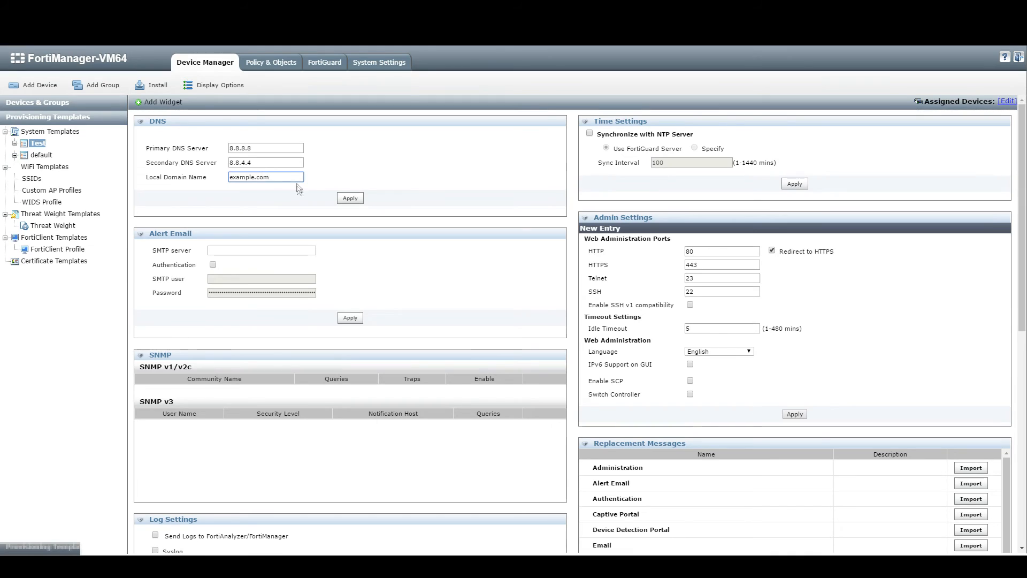
click(353, 199)
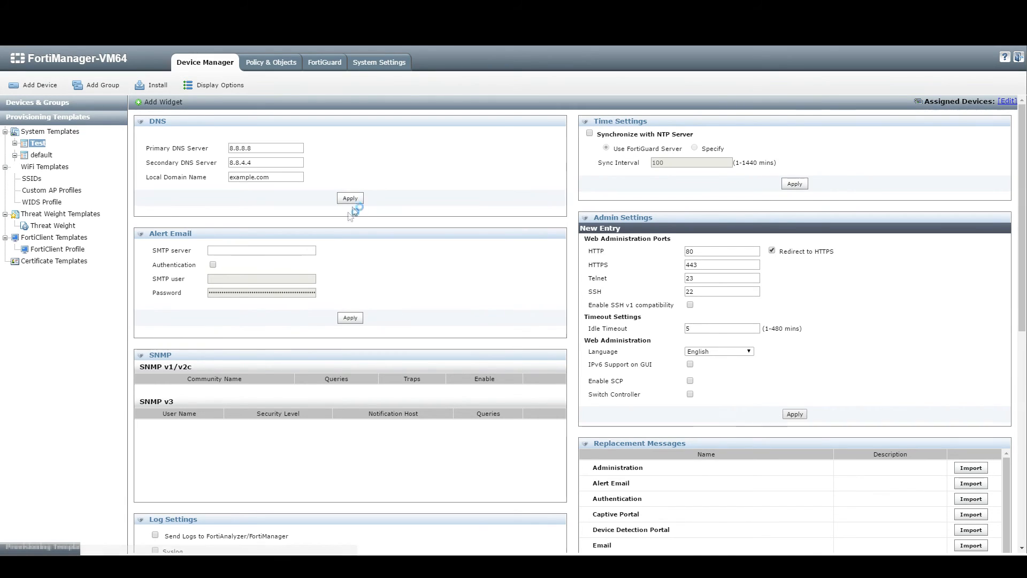
Step: Set alert email to smtp.example.com with authentication, enter the SMTP user name and password, and apply
click(269, 251)
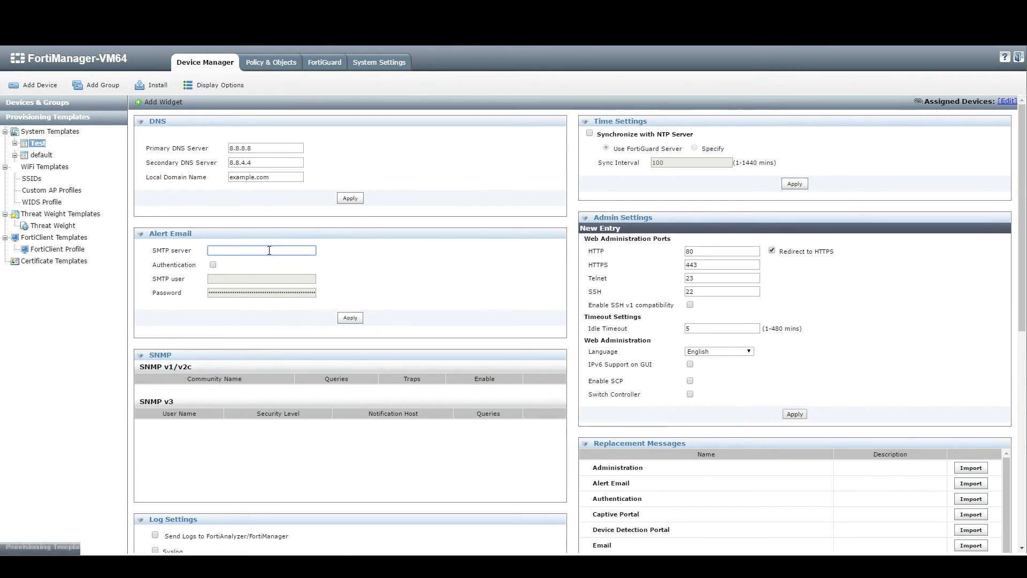
text(smtp.example.com)
click(213, 266)
click(241, 278)
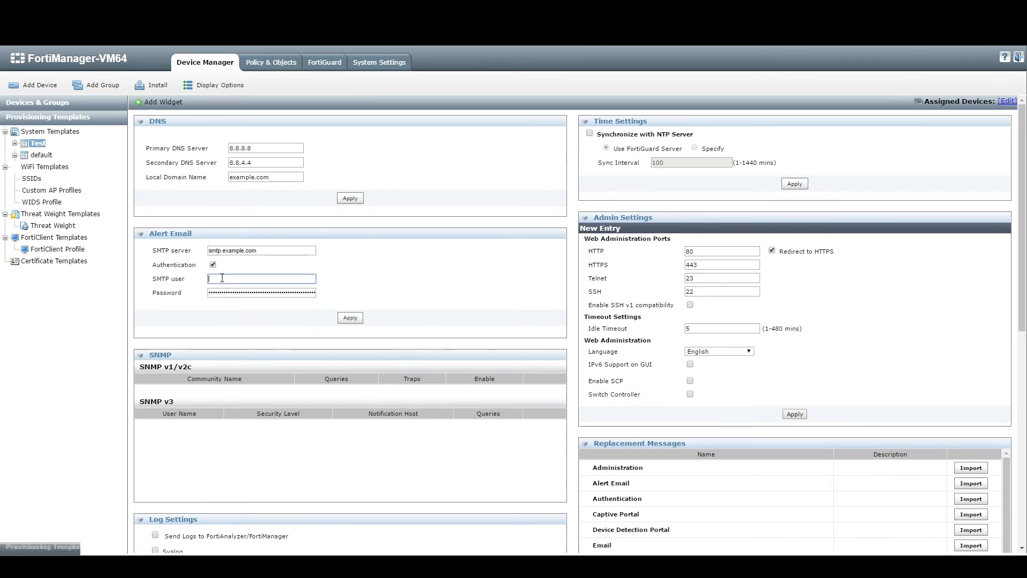
click(241, 293)
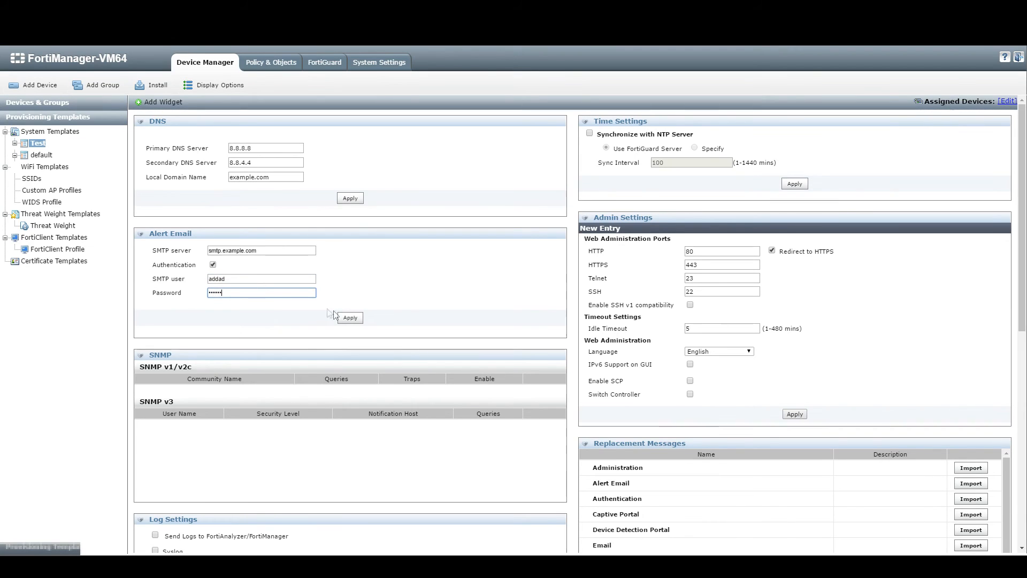
click(354, 318)
Step: Keep HTTP admin access redirecting to HTTPS on port 443 in the web administration settings
scroll(354, 319, down, 1)
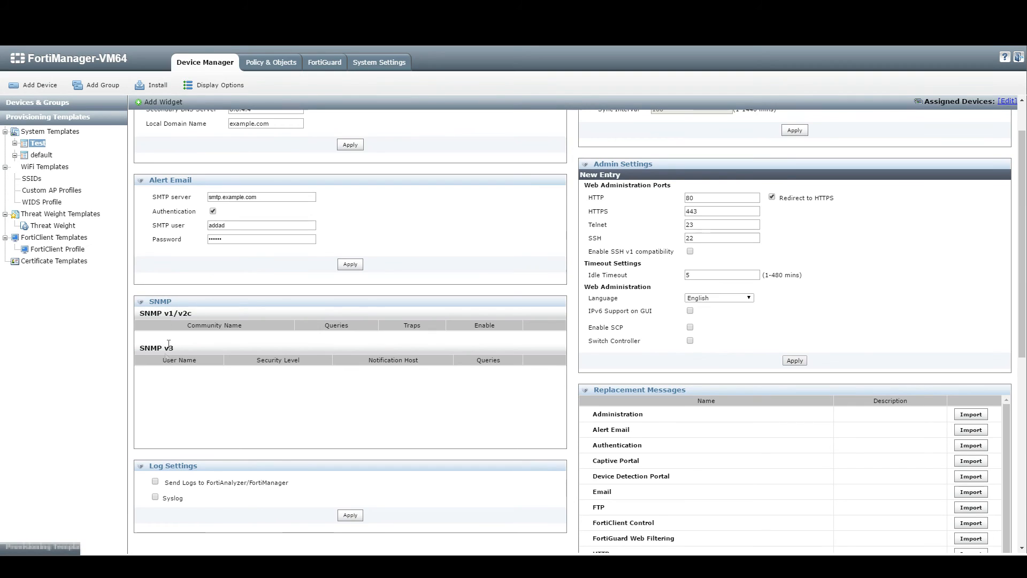
scroll(342, 351, down, 3)
scroll(535, 337, up, 3)
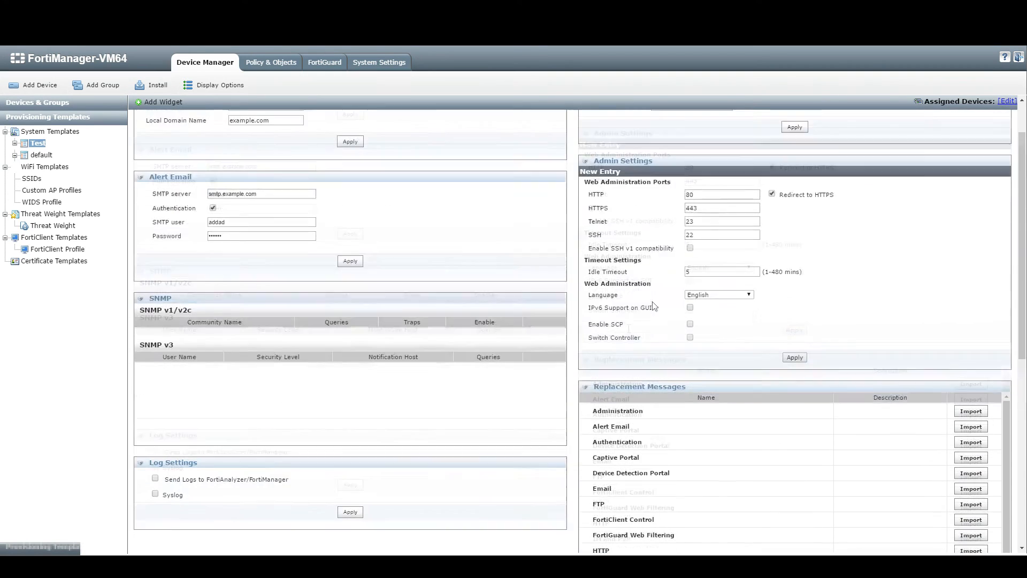
drag(596, 187, 723, 191)
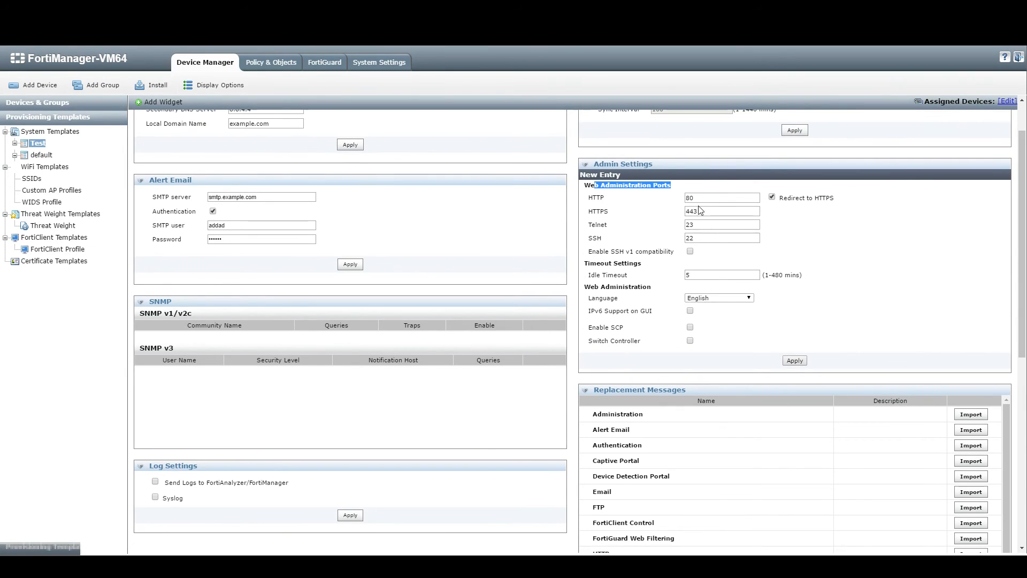
click(774, 199)
click(772, 197)
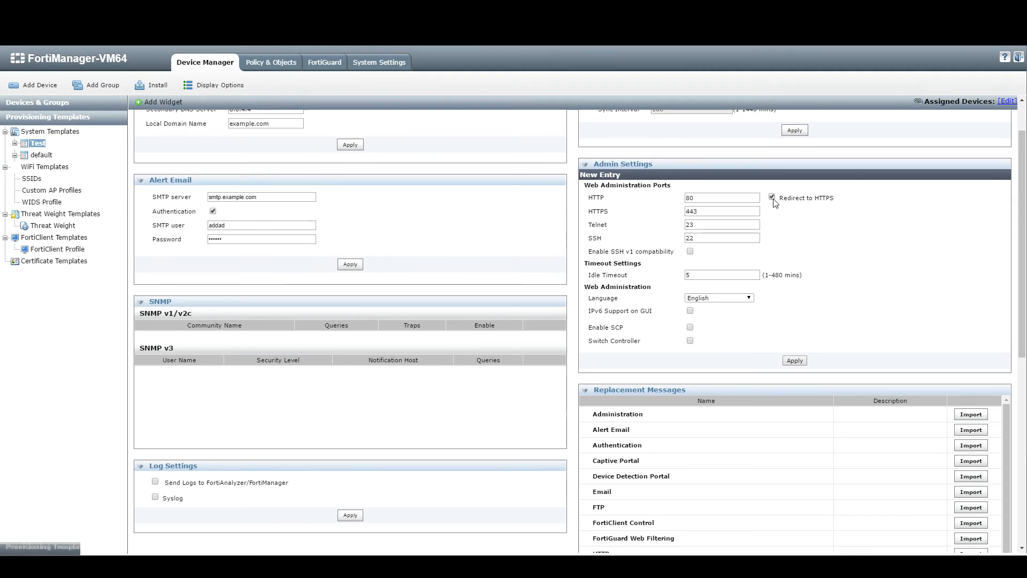
drag(597, 197, 635, 198)
double_click(689, 211)
Step: Toggle FortiGuard security updates on and then back off in the template
scroll(644, 276, down, 1)
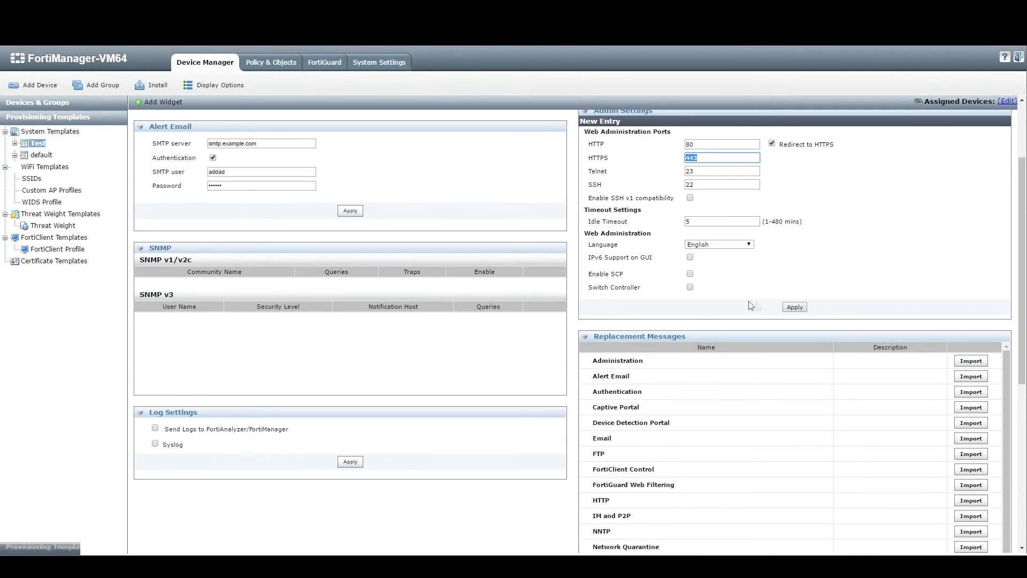
scroll(738, 301, down, 2)
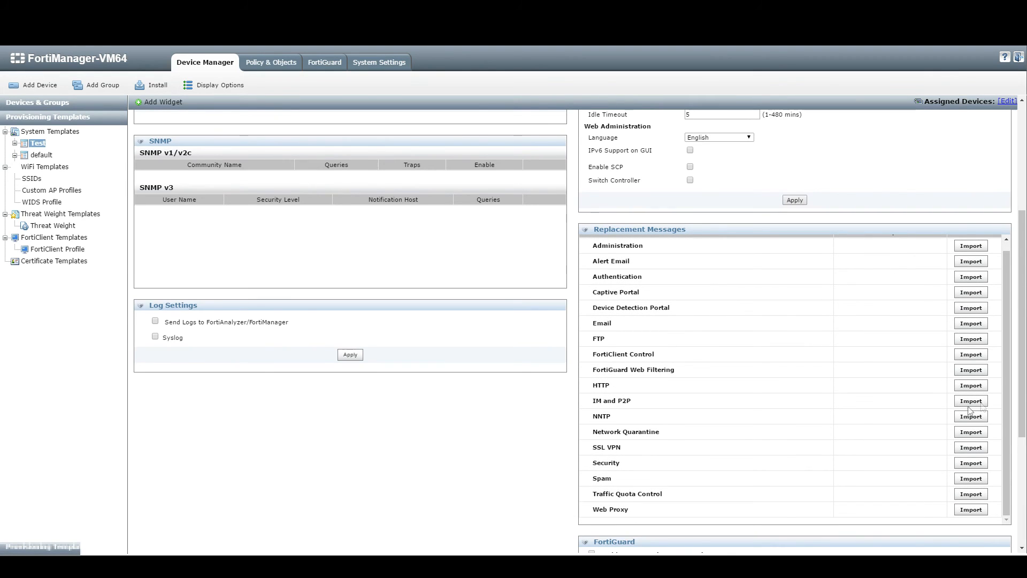
scroll(947, 413, down, 3)
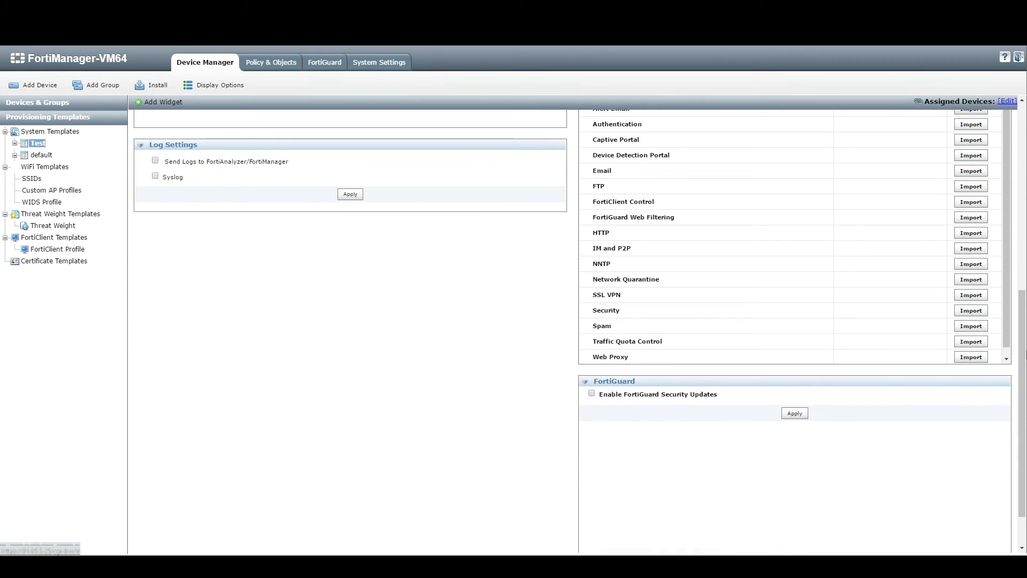
scroll(513, 332, up, 2)
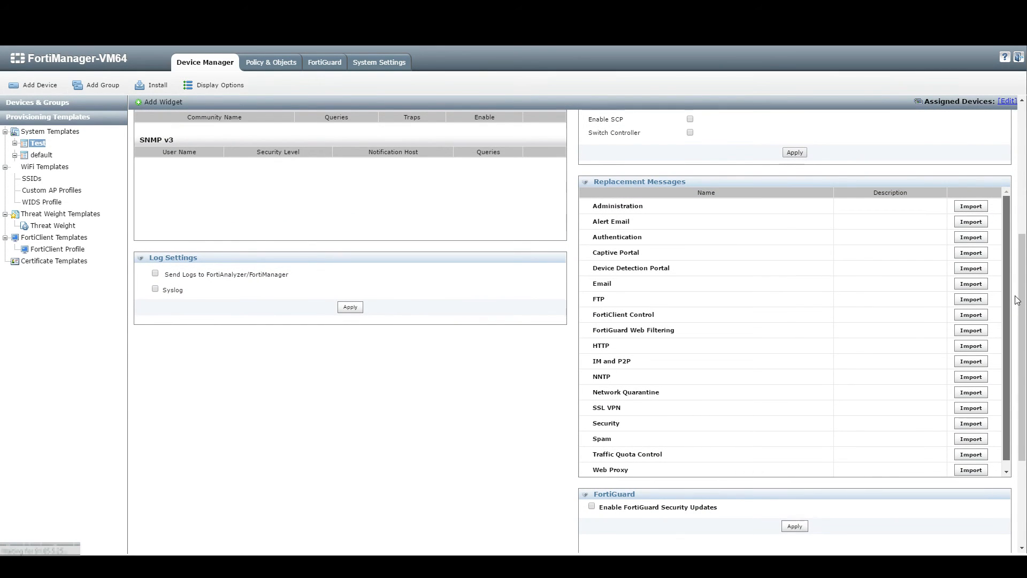
scroll(965, 330, down, 1)
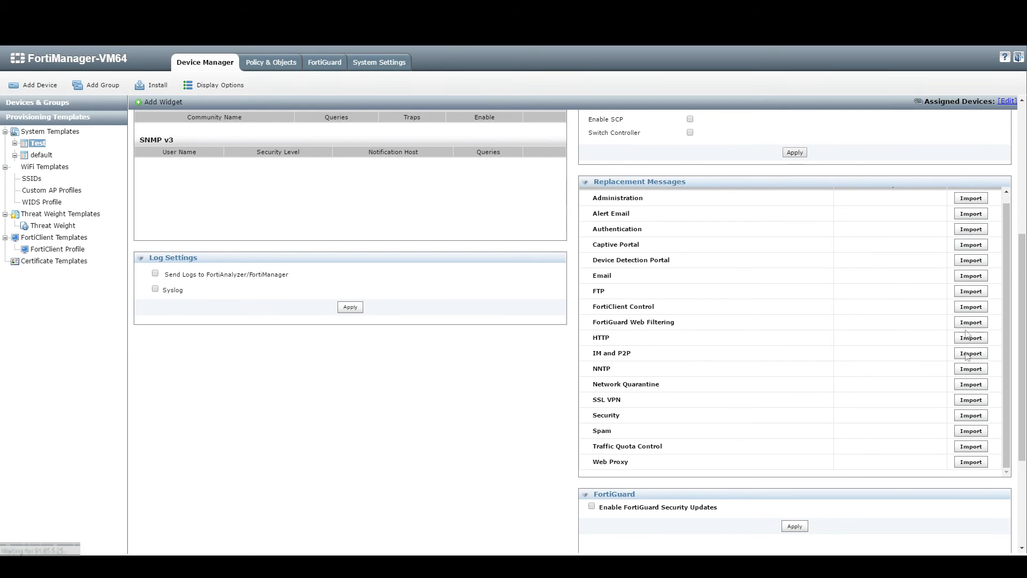
scroll(971, 448, down, 3)
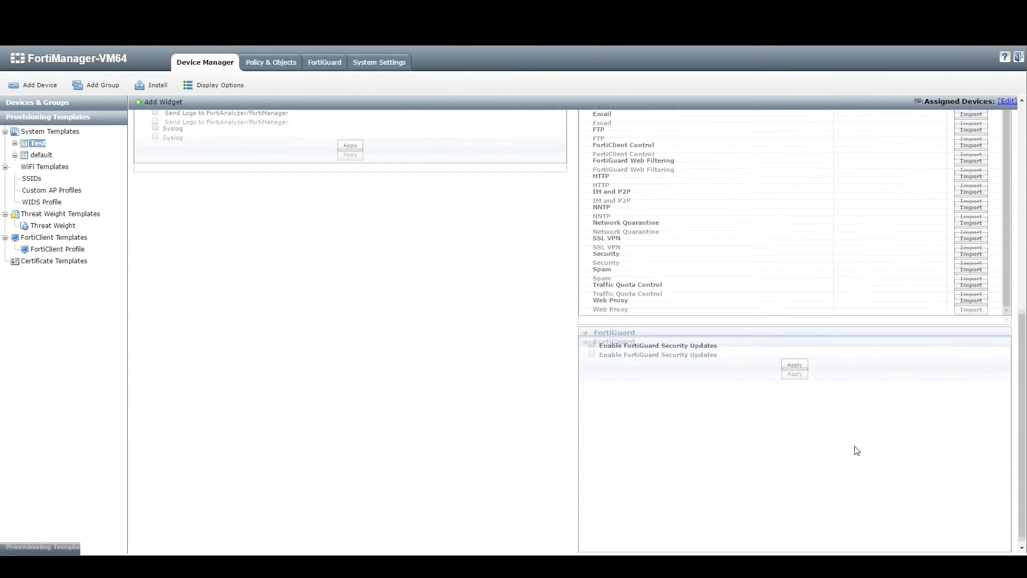
click(592, 341)
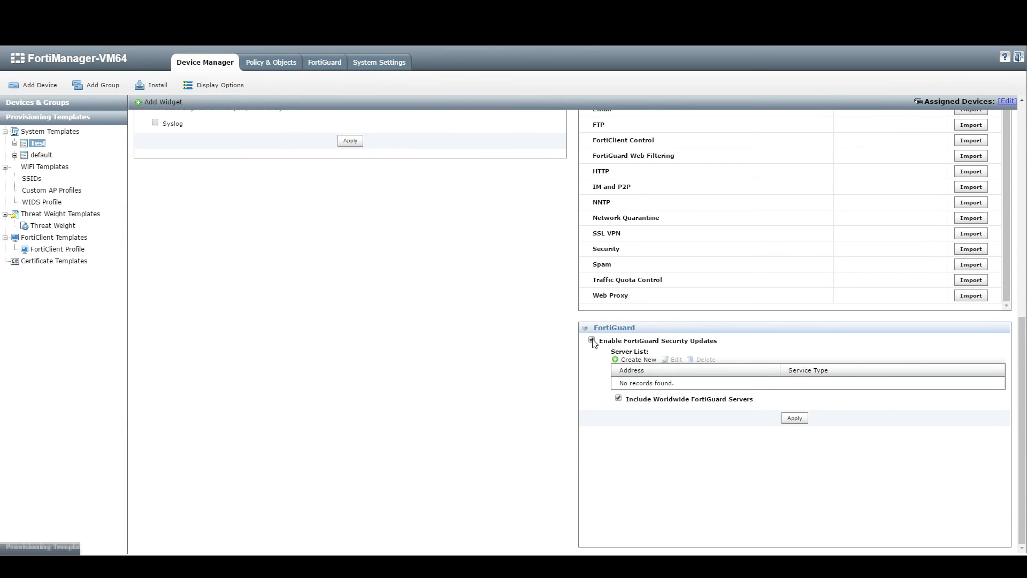
click(592, 340)
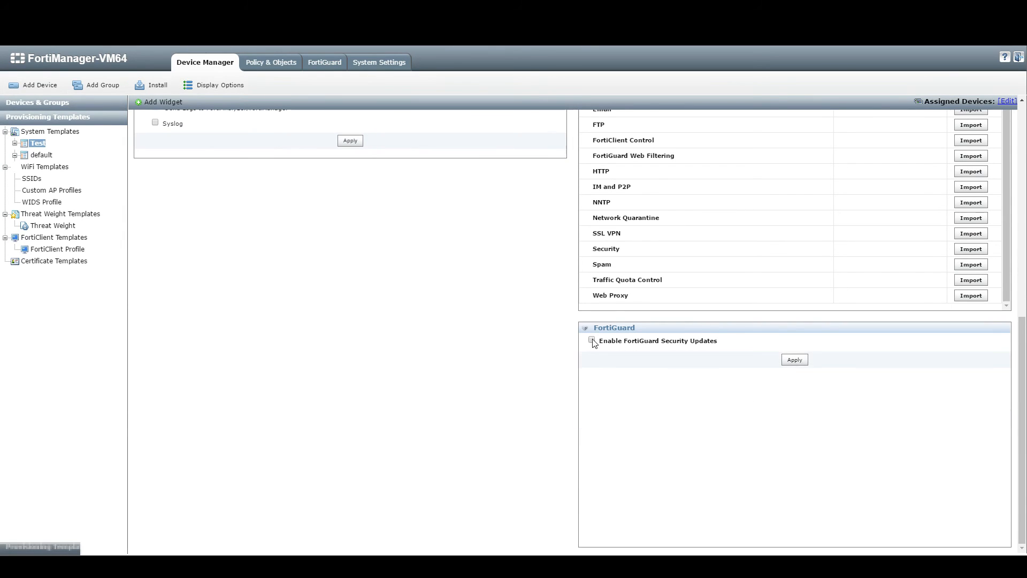
Step: Enable syslog logging to server 9.8.7.4 on port 514 and apply the log settings
scroll(563, 349, up, 5)
scroll(559, 346, up, 3)
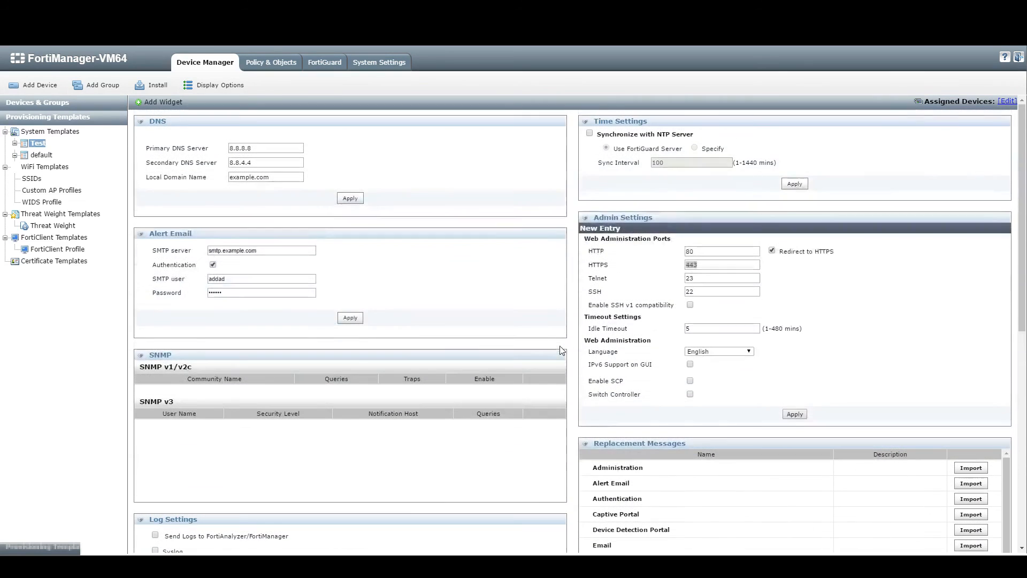
scroll(435, 371, down, 3)
click(173, 391)
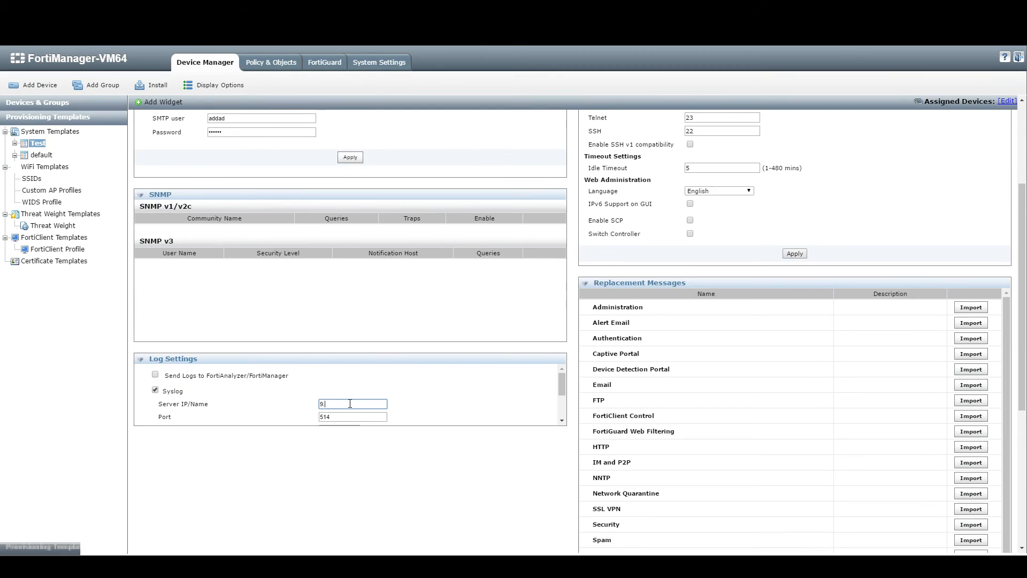
scroll(350, 409, down, 2)
click(346, 420)
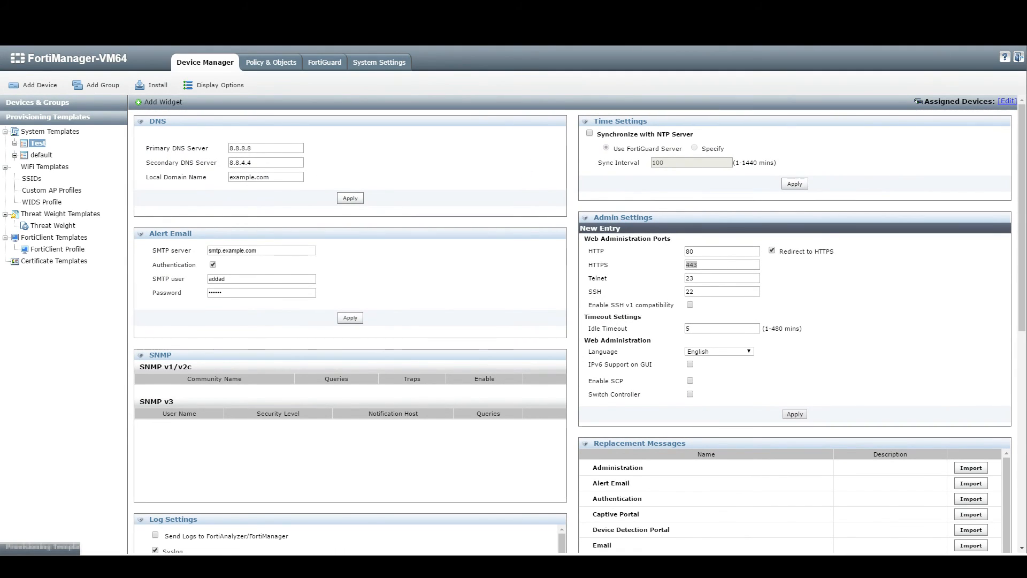
Step: Assign FortiGate-VM64 as a device using the Test template
click(1006, 102)
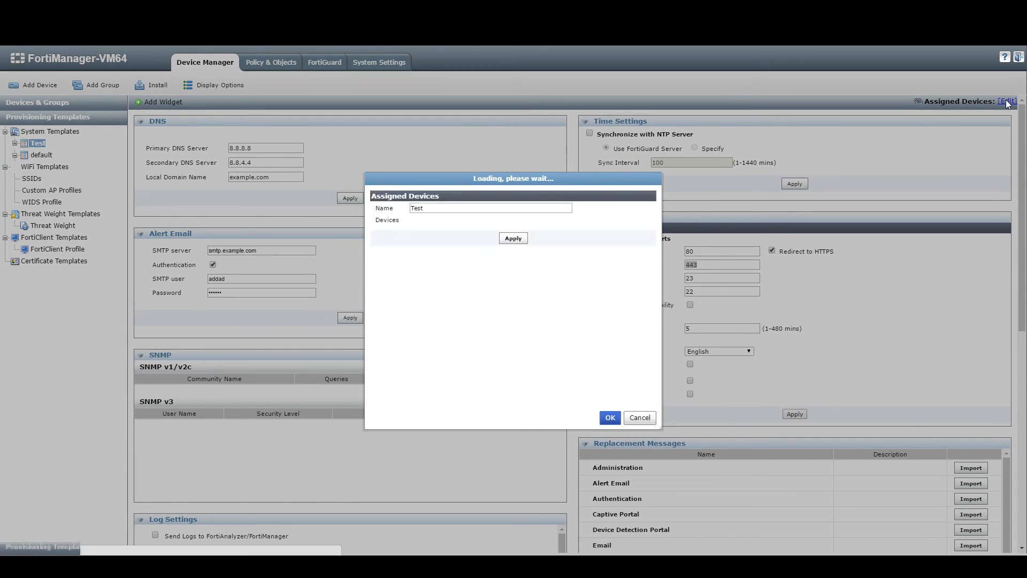
click(470, 212)
click(447, 233)
click(610, 417)
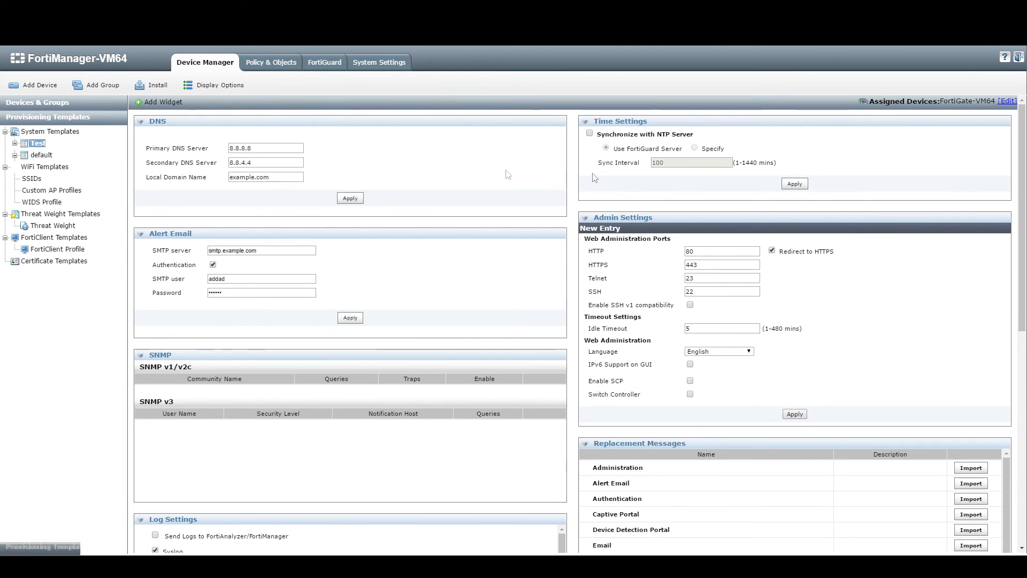
Step: Open FortiGate-VM64's dashboard and check that Test stays its system template
click(43, 102)
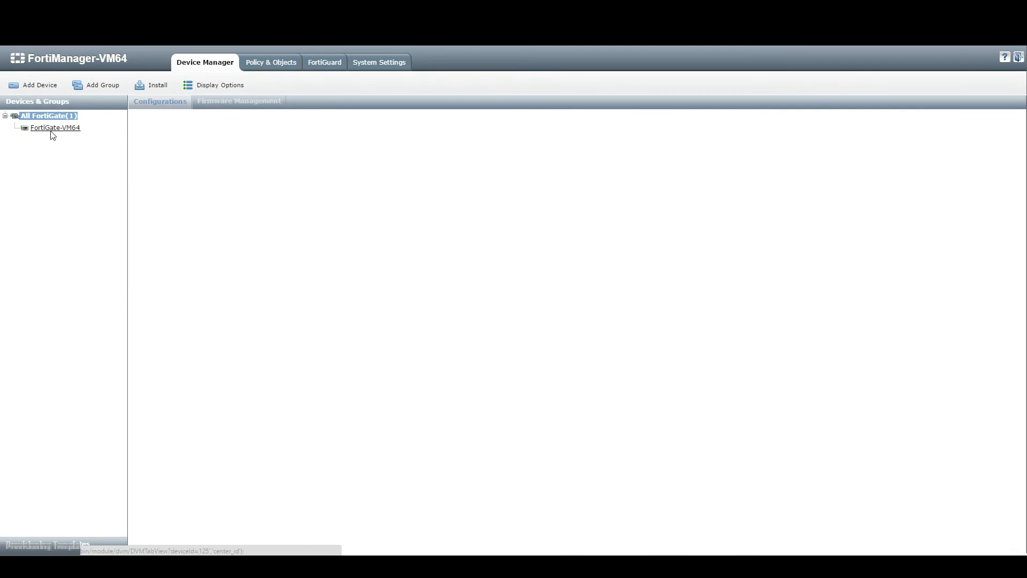
click(51, 129)
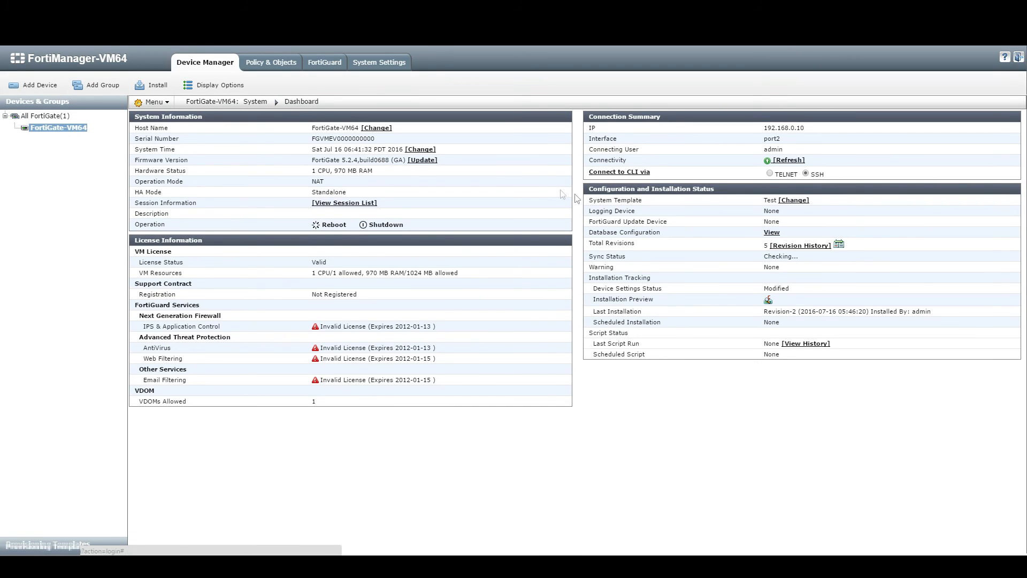
drag(592, 199, 643, 199)
drag(774, 201, 777, 202)
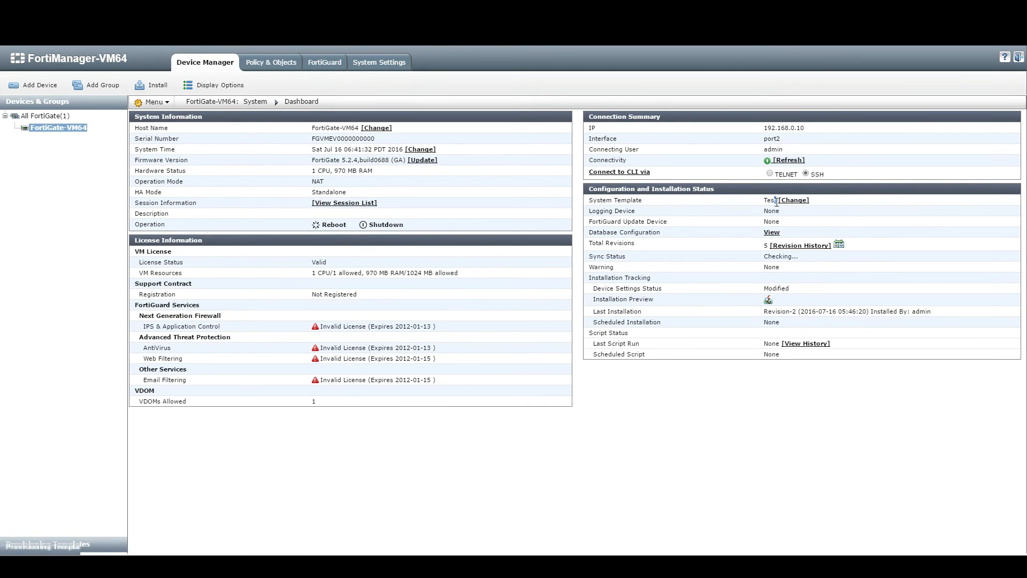
click(792, 203)
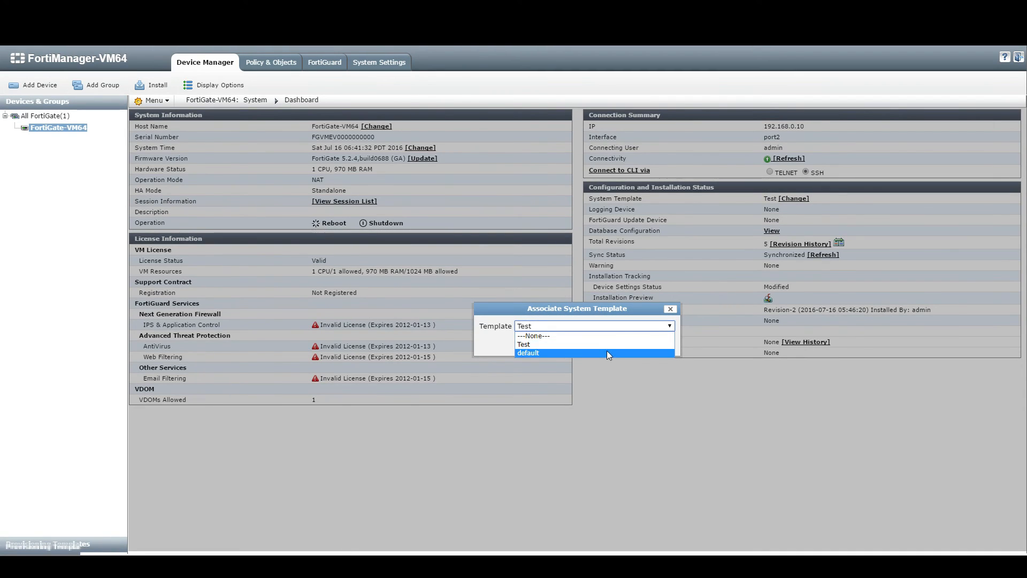
click(606, 354)
click(657, 342)
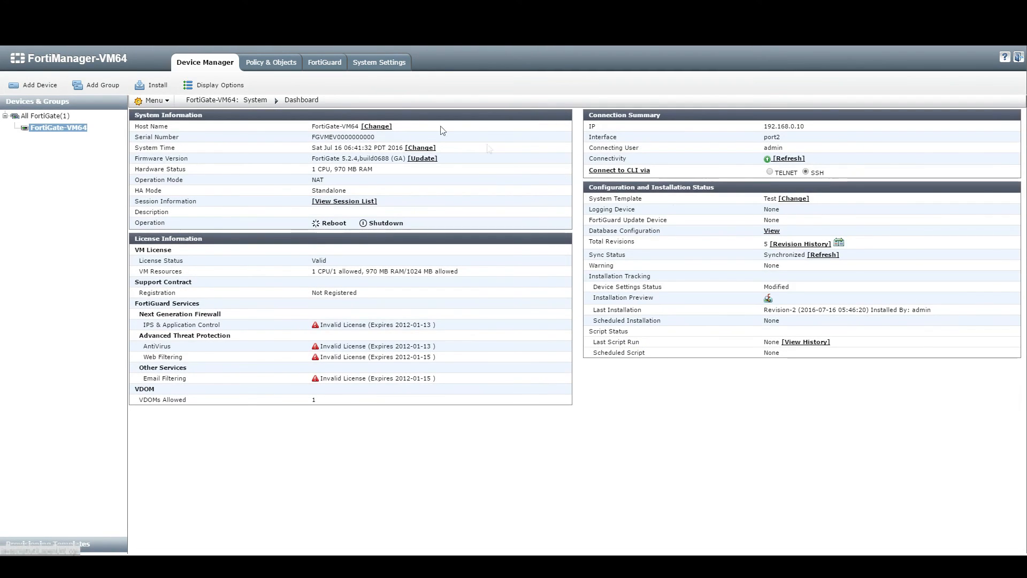
click(152, 85)
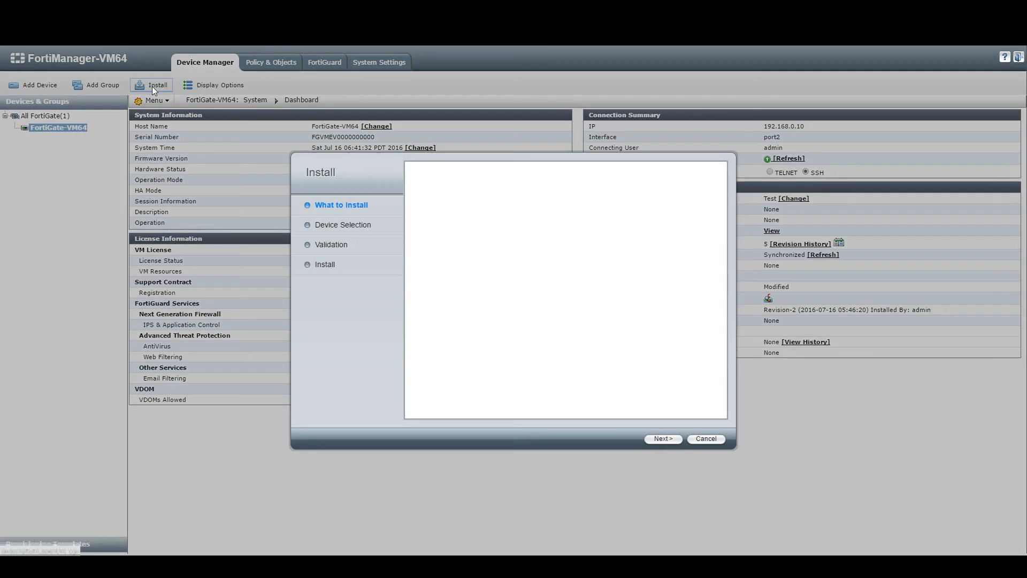
click(667, 440)
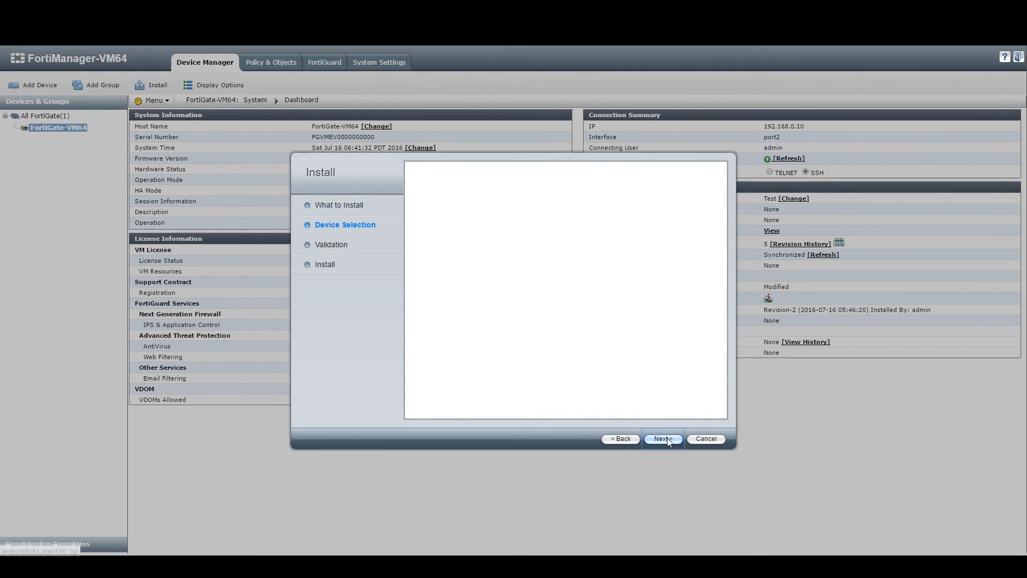
click(663, 438)
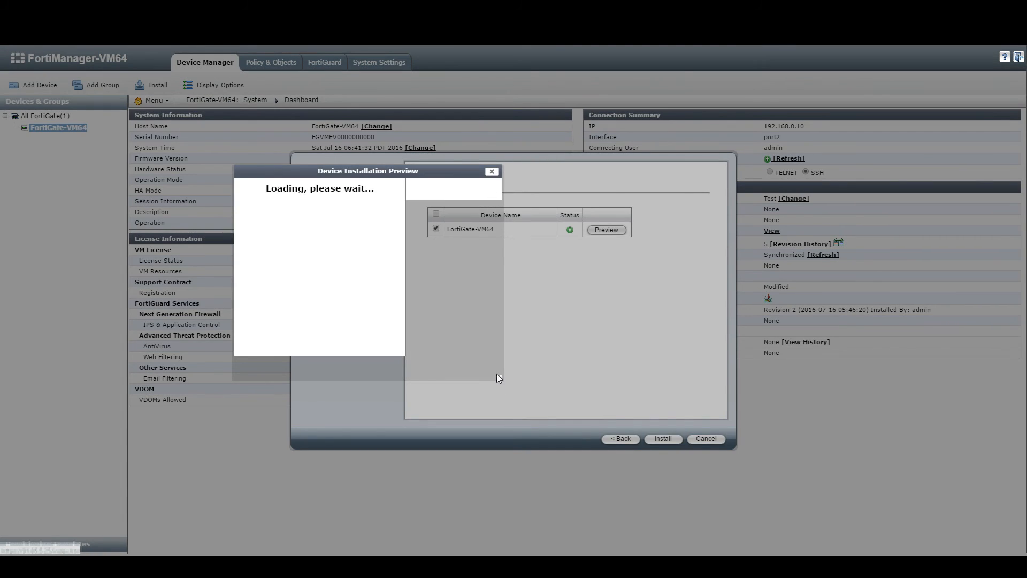
scroll(251, 224, down, 2)
scroll(252, 235, up, 2)
scroll(253, 241, down, 2)
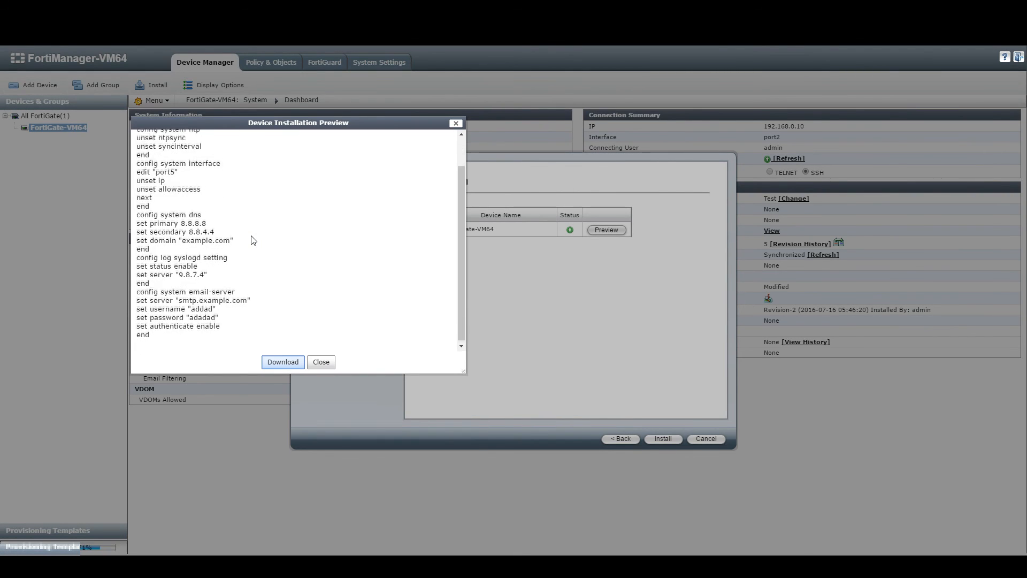
scroll(253, 240, up, 1)
scroll(253, 240, down, 1)
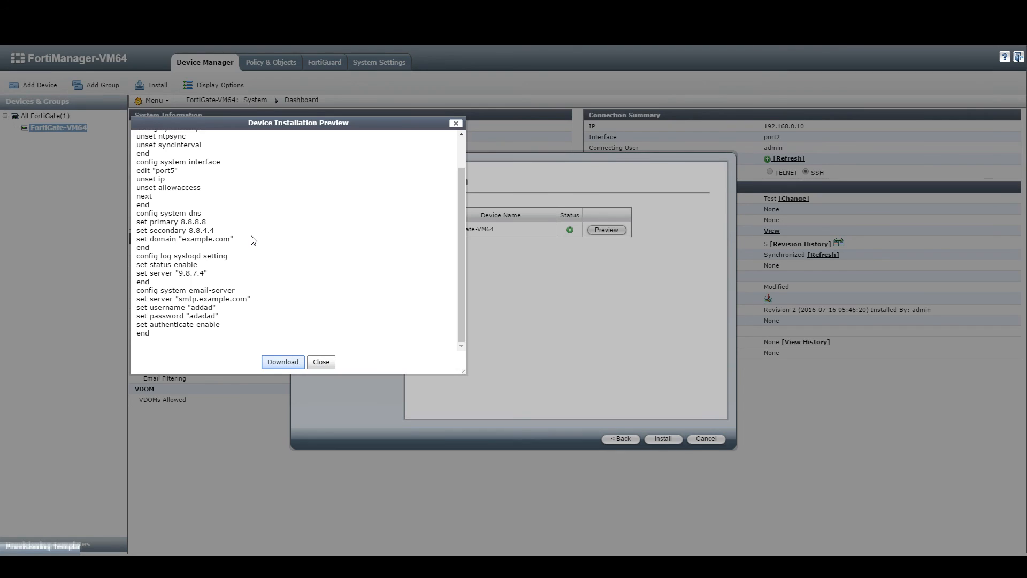
click(456, 126)
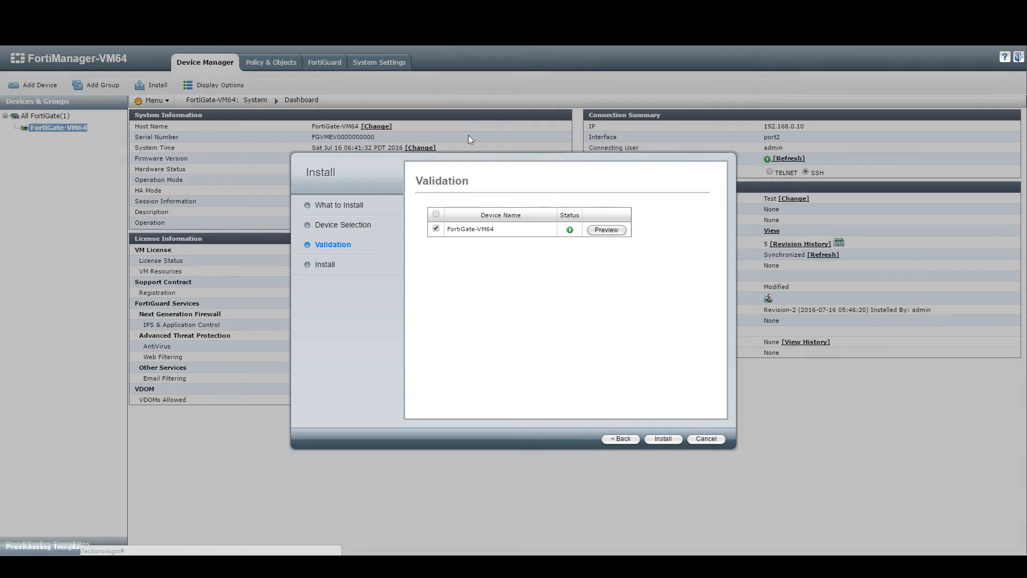
click(707, 439)
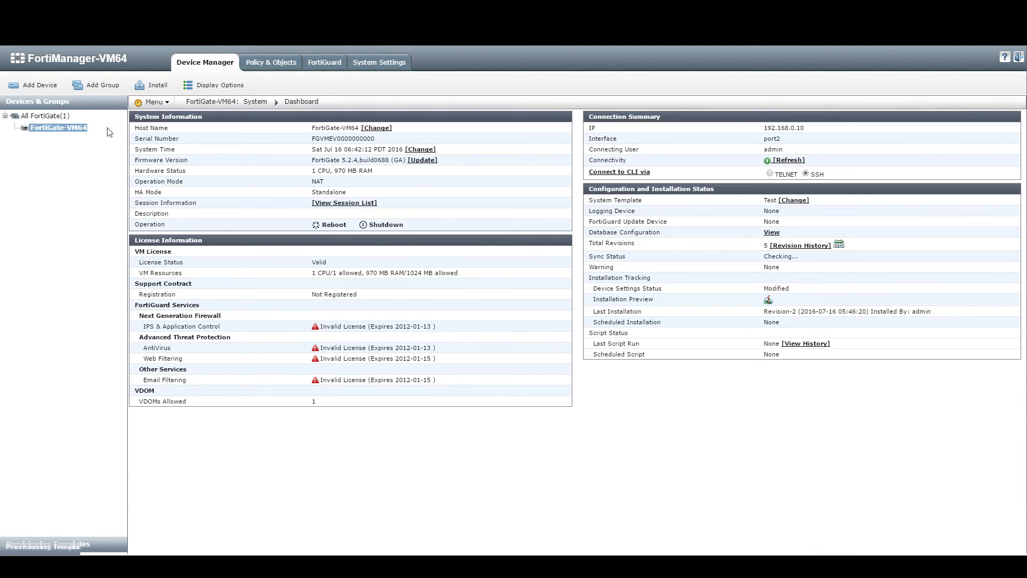
Step: Launch the Add Device wizard at its Login step with Discover or Add Model Device
click(33, 85)
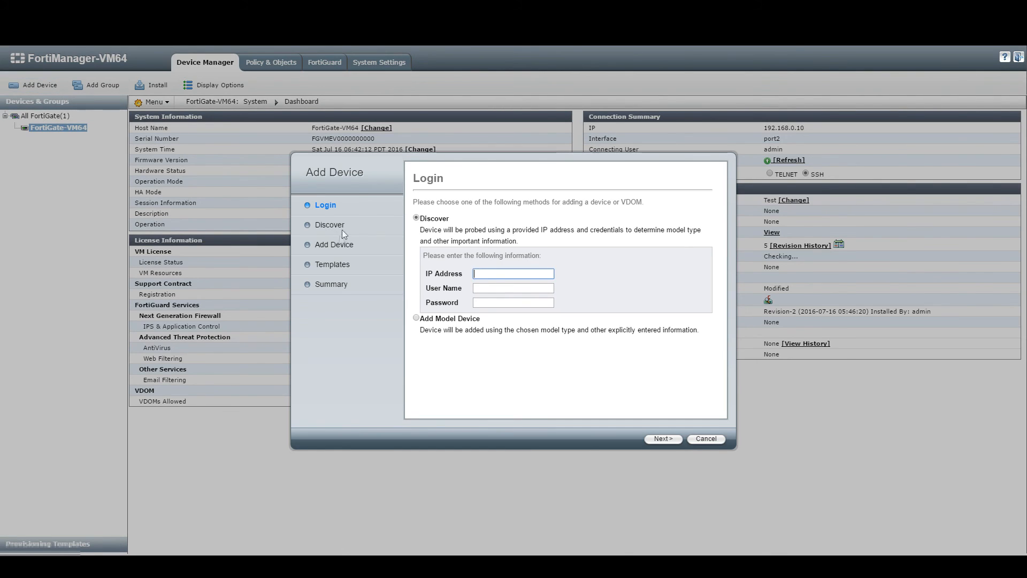
double_click(287, 266)
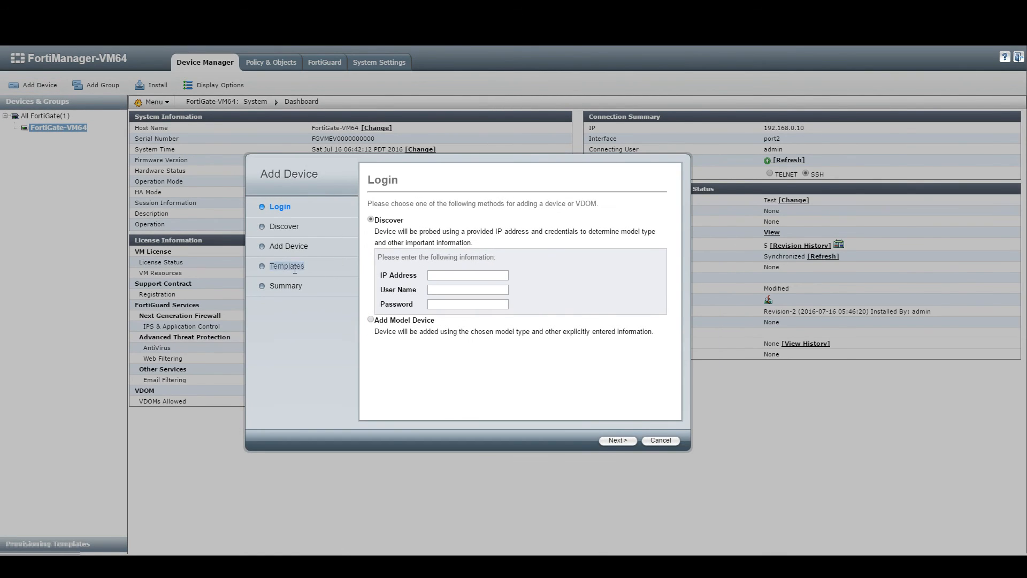